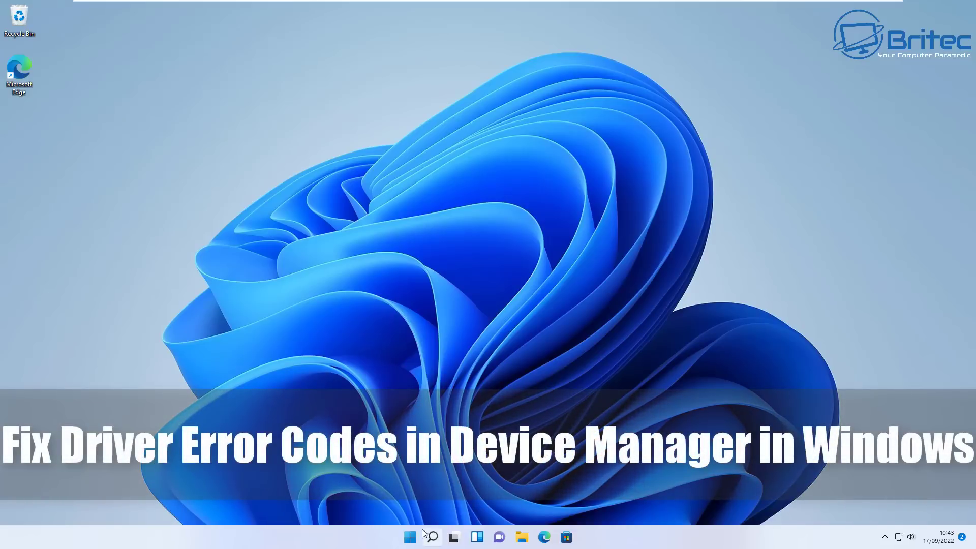
Open Device Manager from the Start button's quick menu and centre its window.
right_click(410, 537)
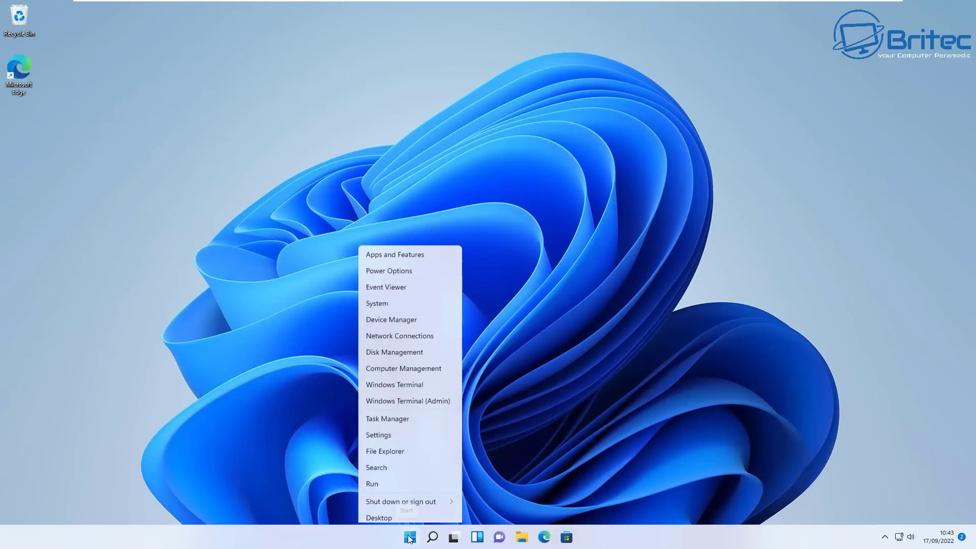
left_click(391, 315)
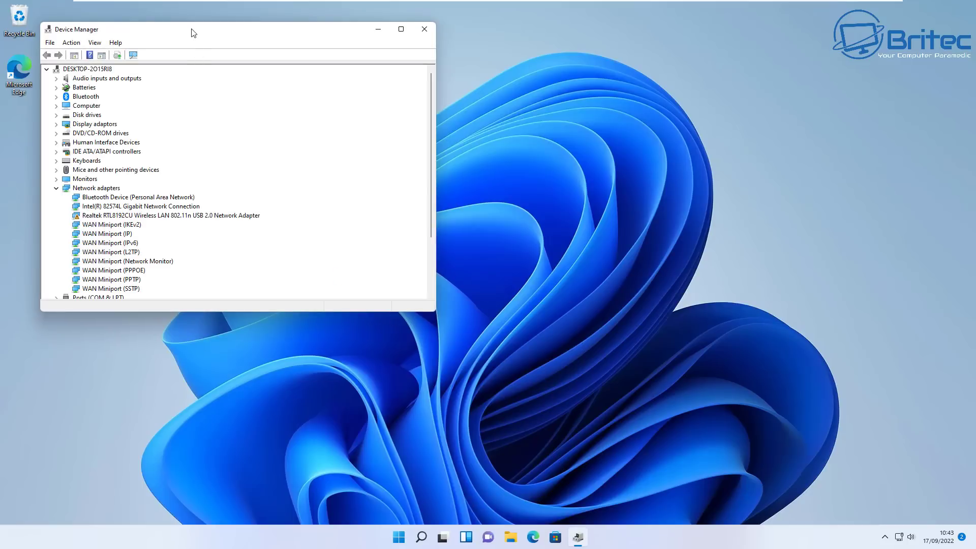
left_click_drag(191, 30, 442, 104)
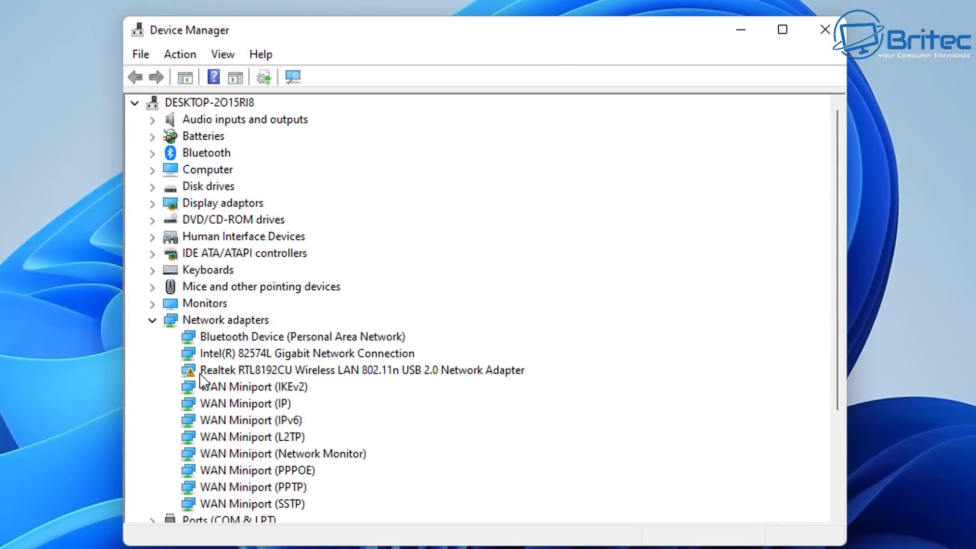
Open the Realtek RTL8192CU adapter's properties, check its Code 56 error, and view its driver details.
left_click(331, 290)
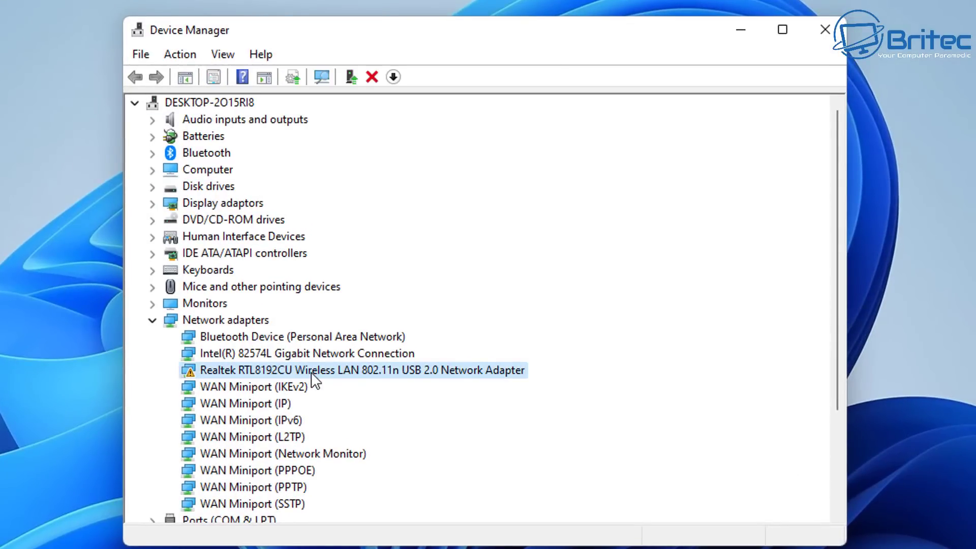
double_click(409, 371)
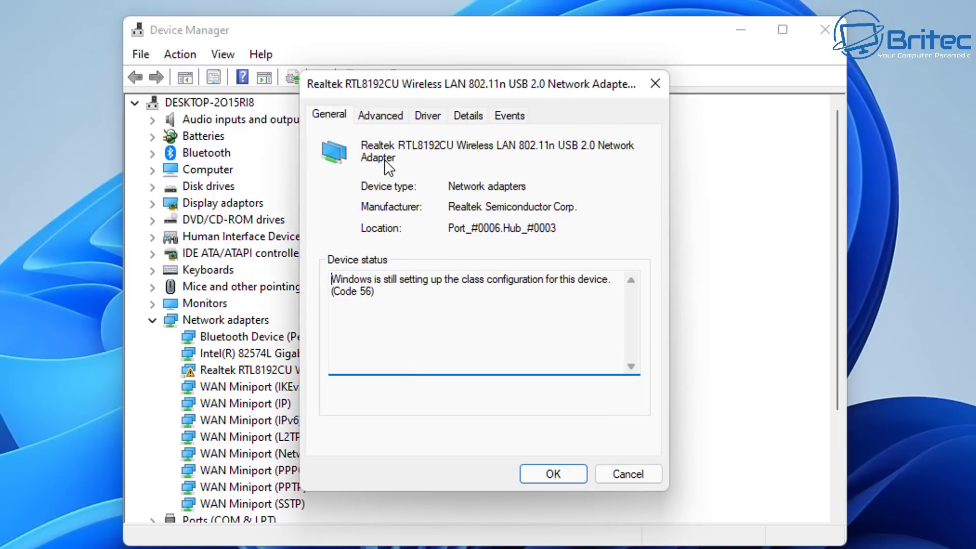
left_click_drag(380, 291, 315, 278)
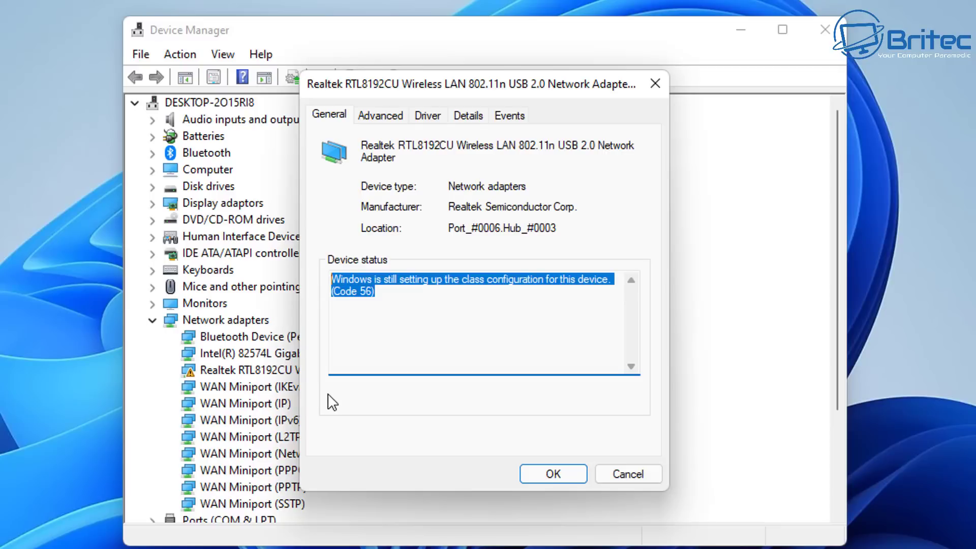
left_click(365, 324)
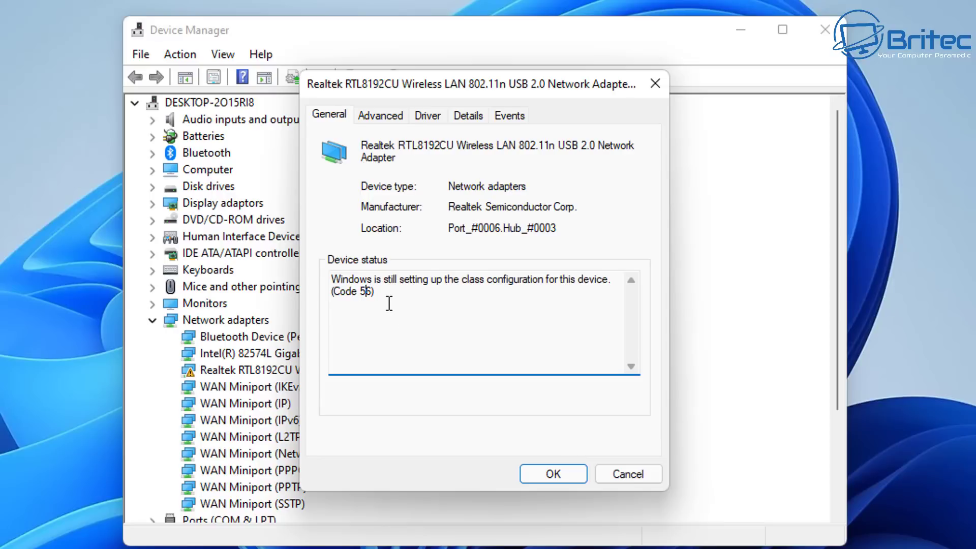
left_click(429, 120)
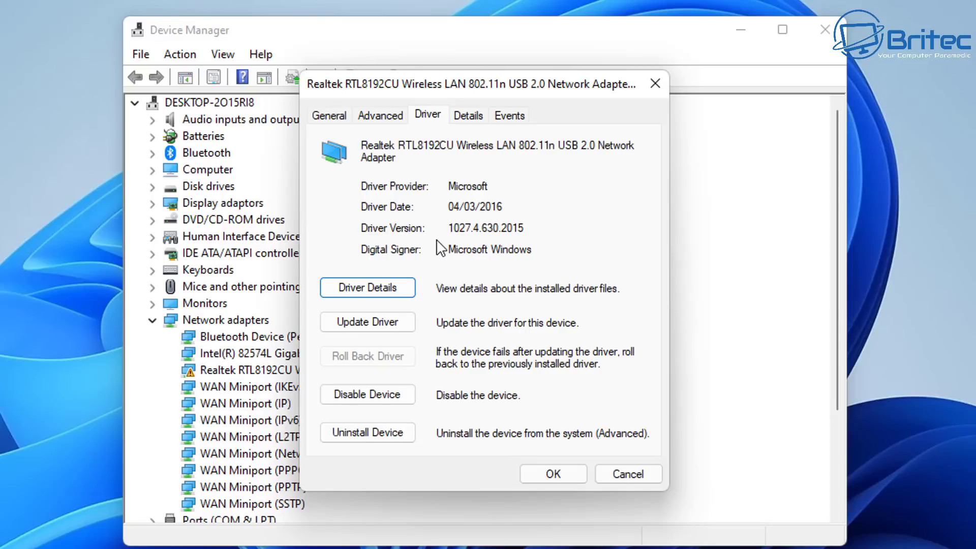
Search automatically for a newer Realtek driver, confirm the 04/03/2016 one is best, and close properties.
left_click(390, 328)
left_click(399, 248)
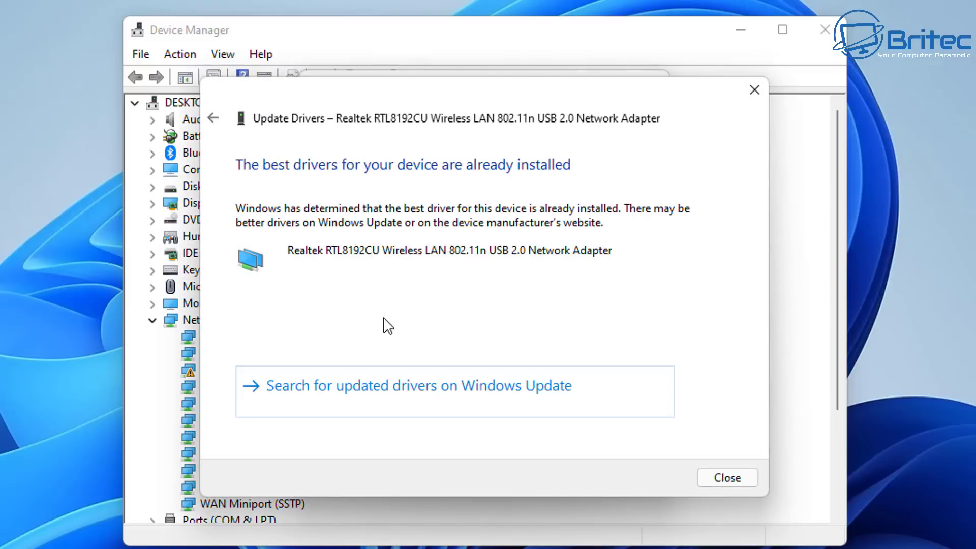
left_click(755, 90)
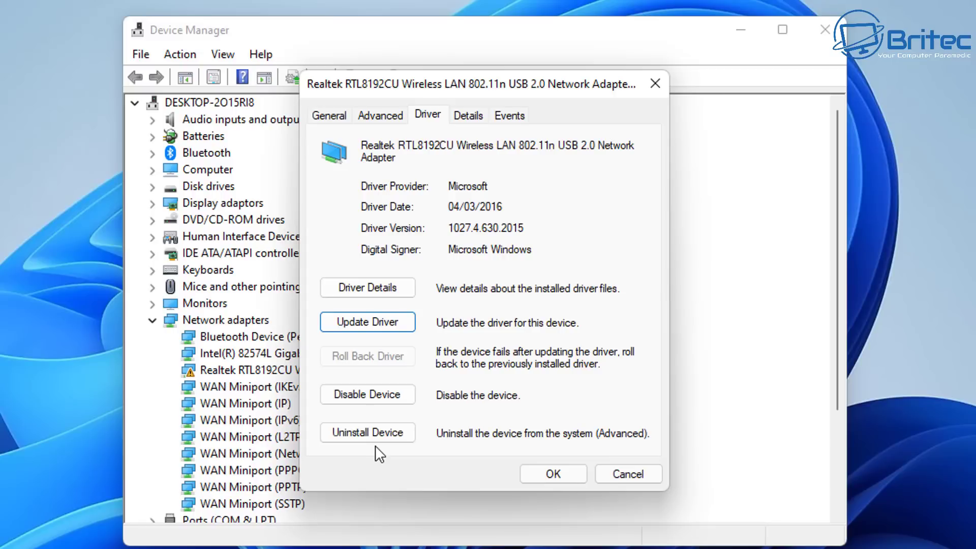
left_click_drag(509, 207, 435, 209)
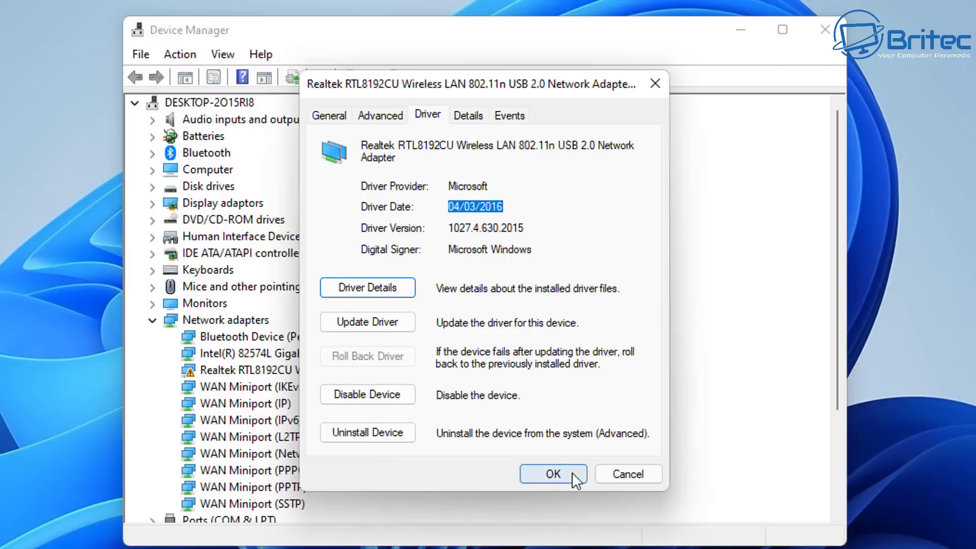
left_click(623, 473)
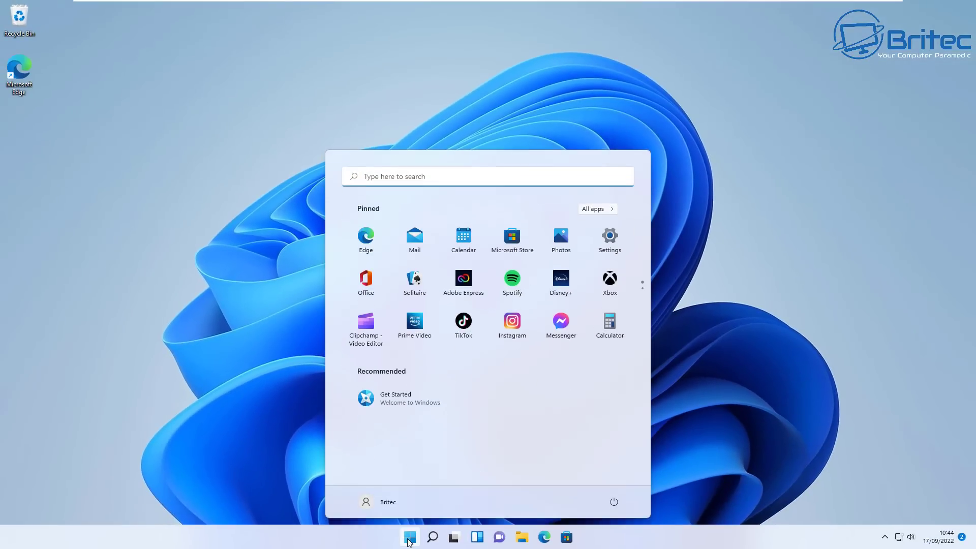
Open Settings and go to Network & internet's Advanced network settings.
left_click(614, 238)
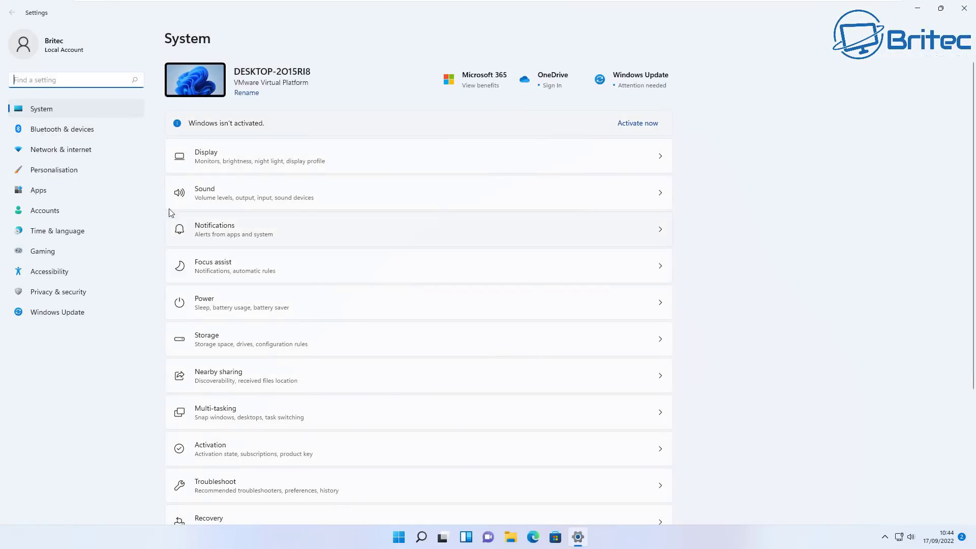
left_click(87, 148)
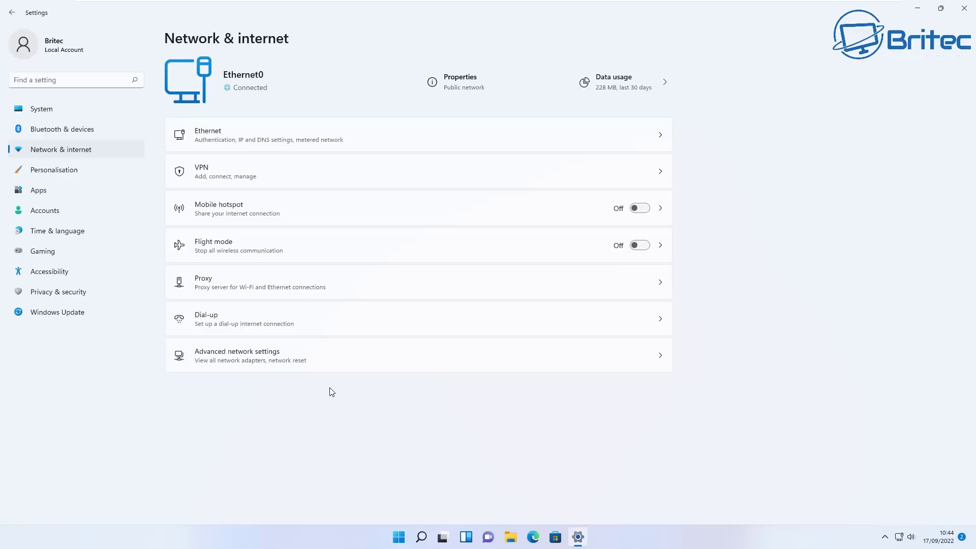
left_click(303, 363)
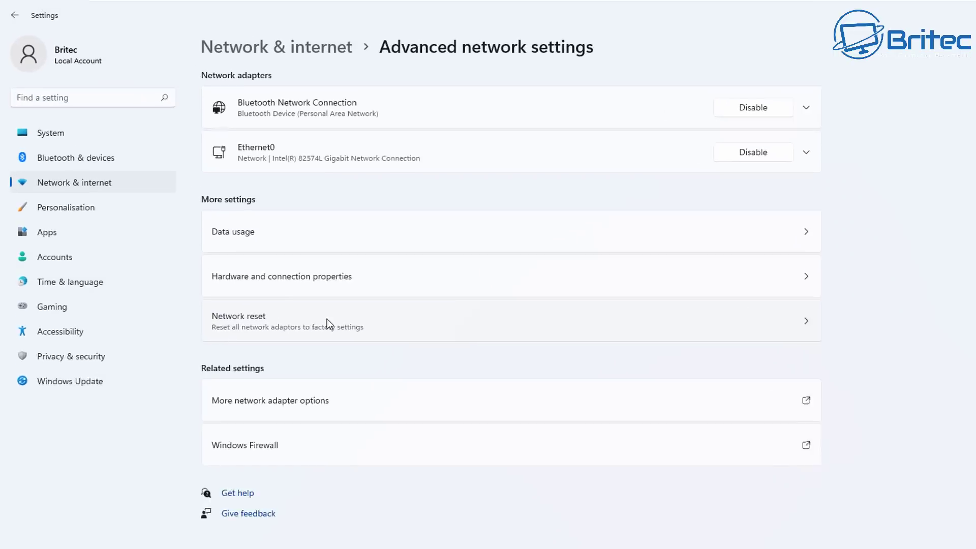
Run Network reset on all adapters, dismissing the five-minute sign-out notice and confirming the reset again.
left_click(374, 368)
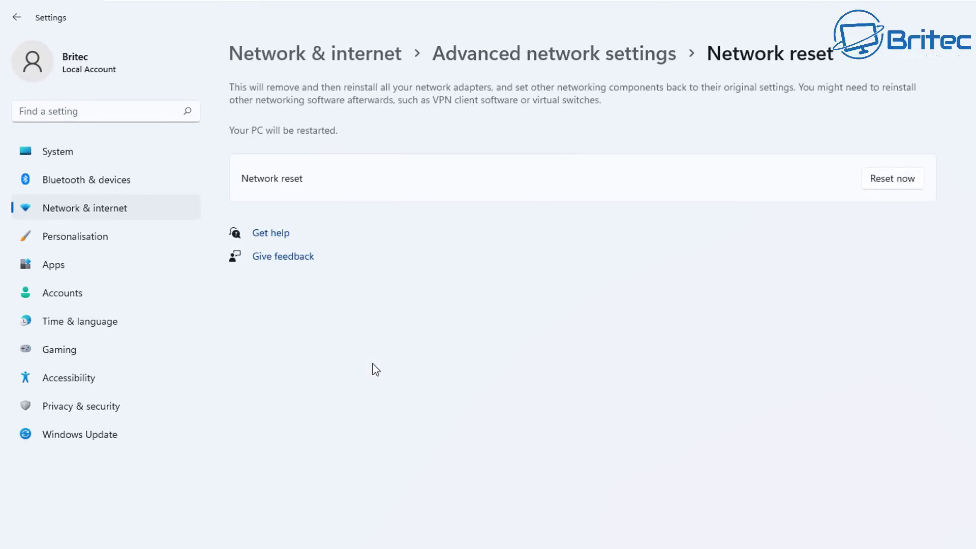
left_click(895, 181)
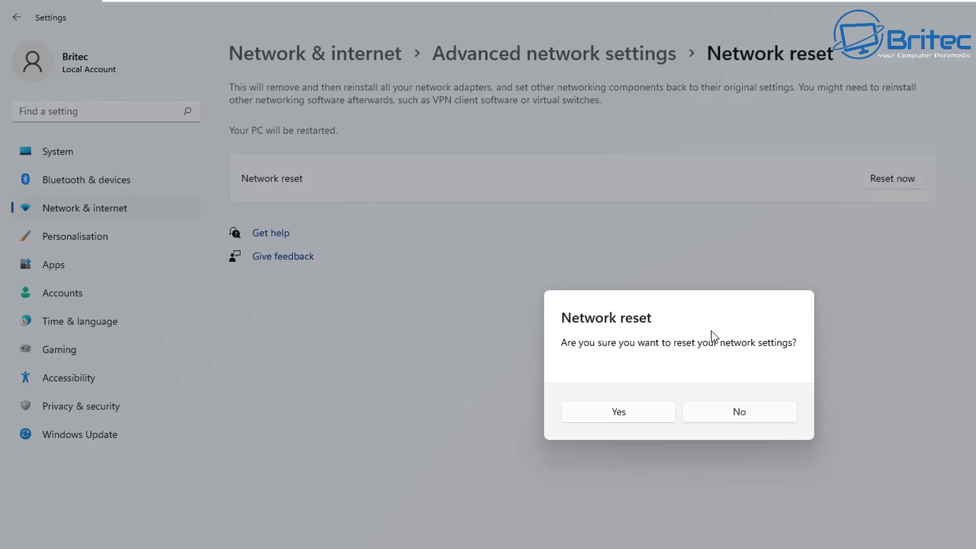
left_click(618, 413)
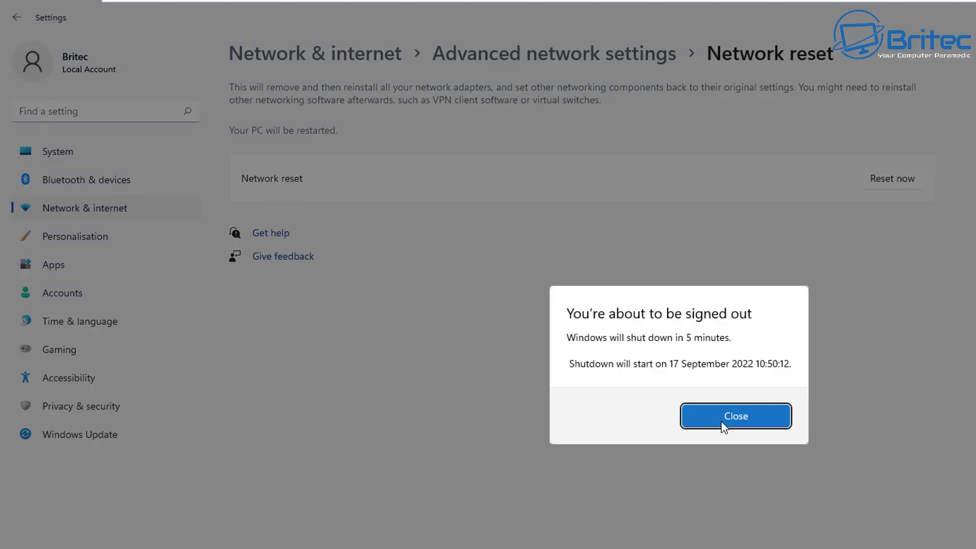
left_click(724, 422)
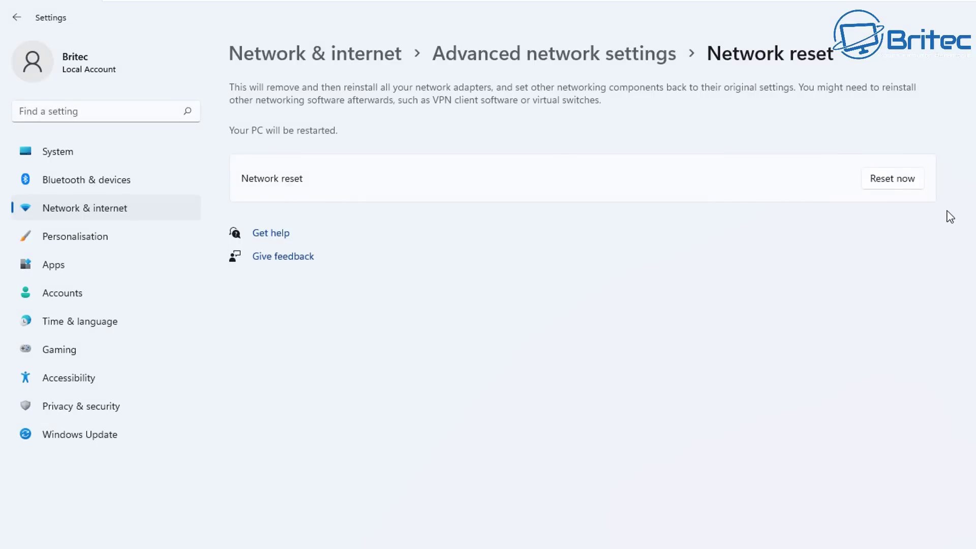
left_click(883, 180)
left_click(618, 412)
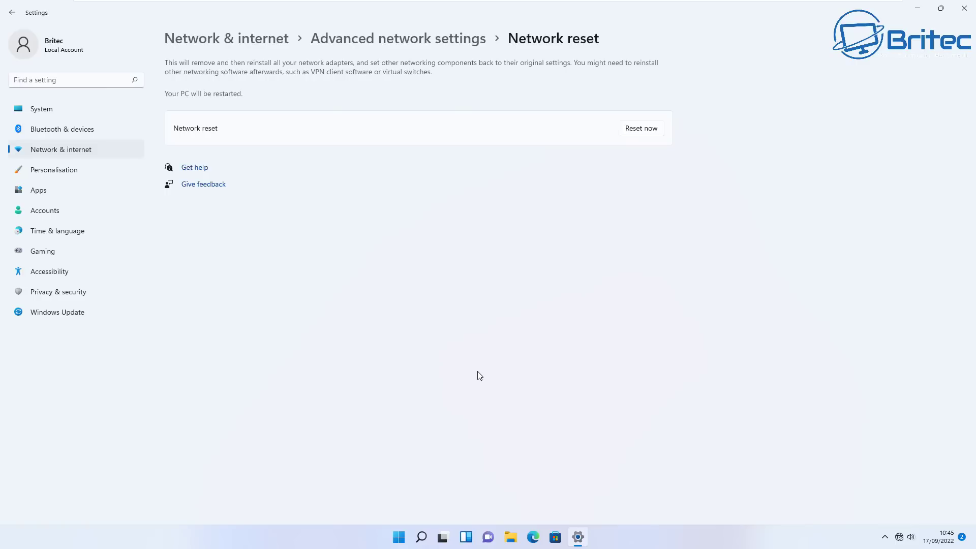
Restart the PC from the Start menu's power options to finish the network reset.
left_click(397, 546)
left_click(614, 501)
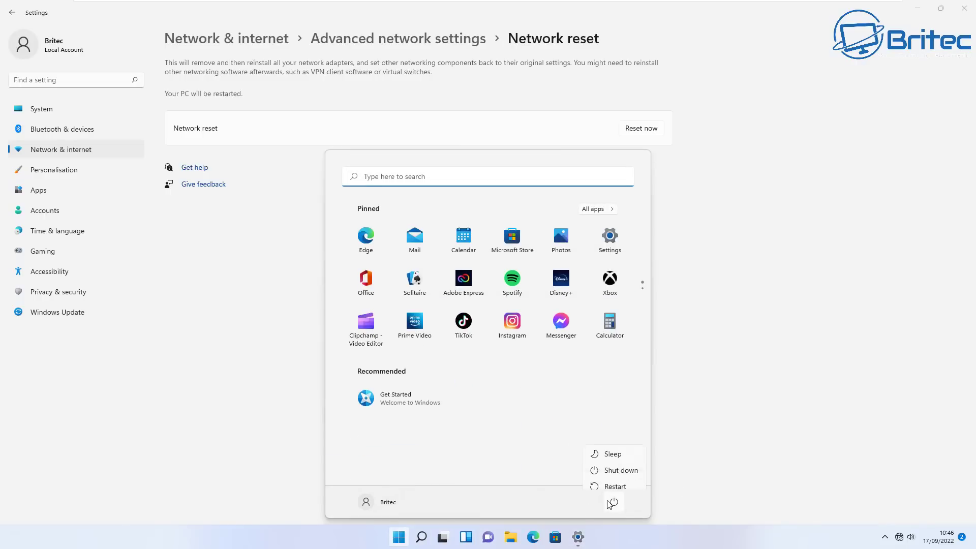
left_click(623, 480)
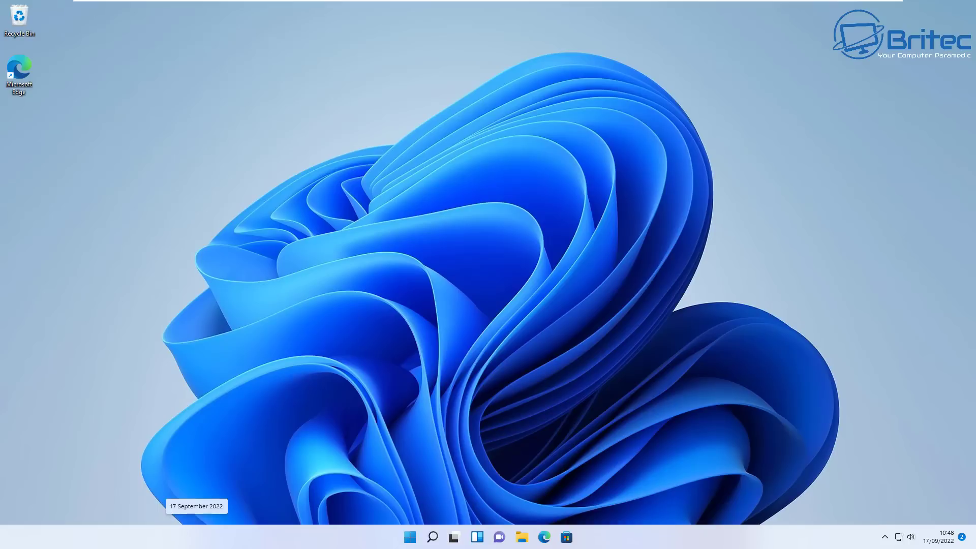
Reopen Device Manager, expand Network adapters and select the Realtek RTL8192CU adapter.
right_click(411, 538)
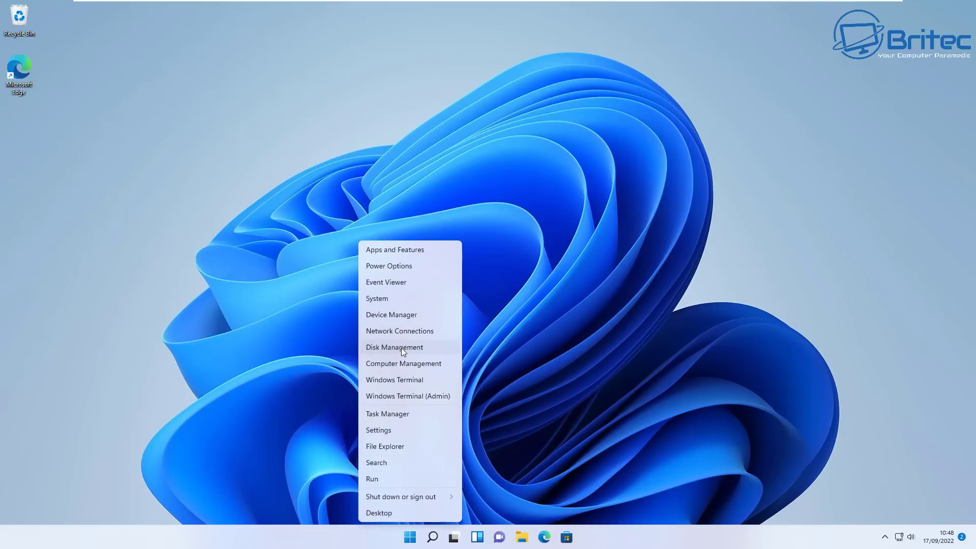
left_click(390, 316)
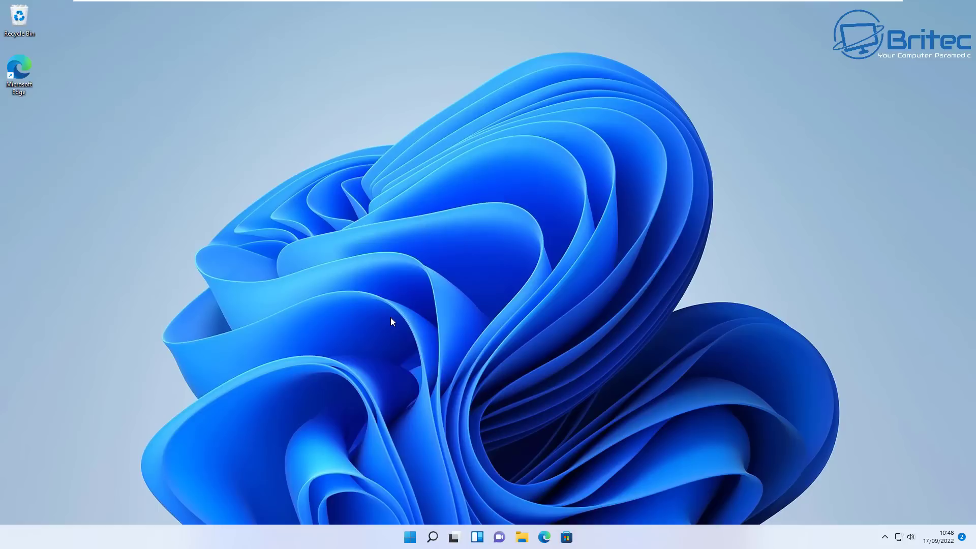
left_click_drag(270, 37, 552, 98)
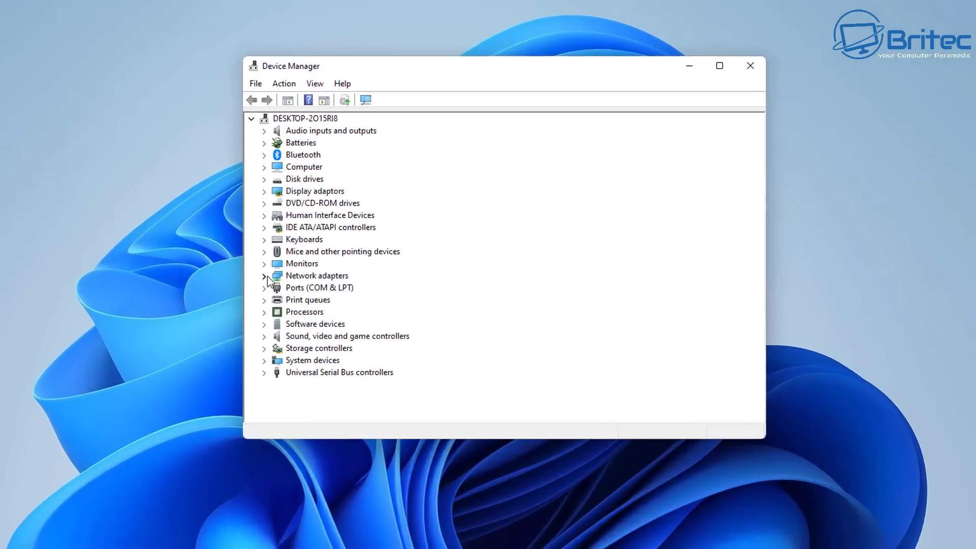
left_click(339, 250)
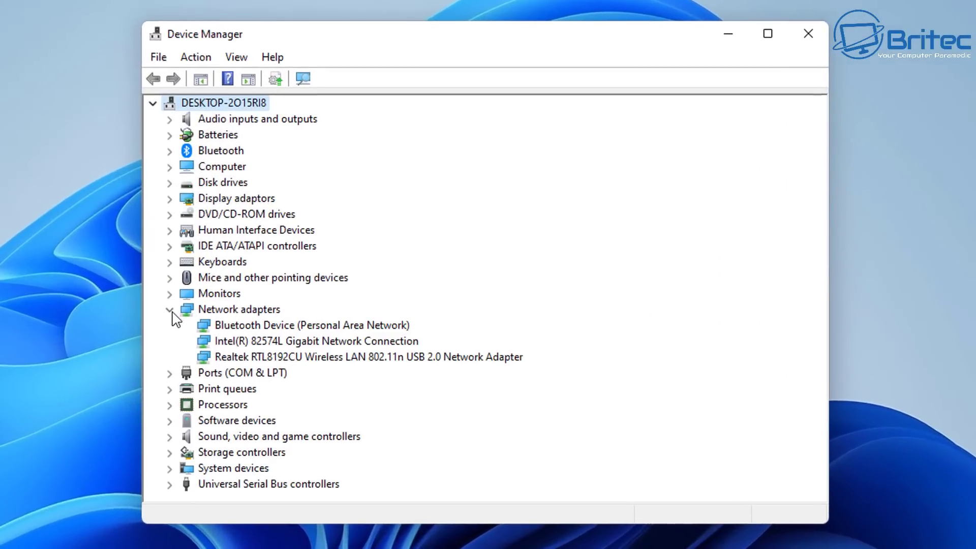
left_click(299, 358)
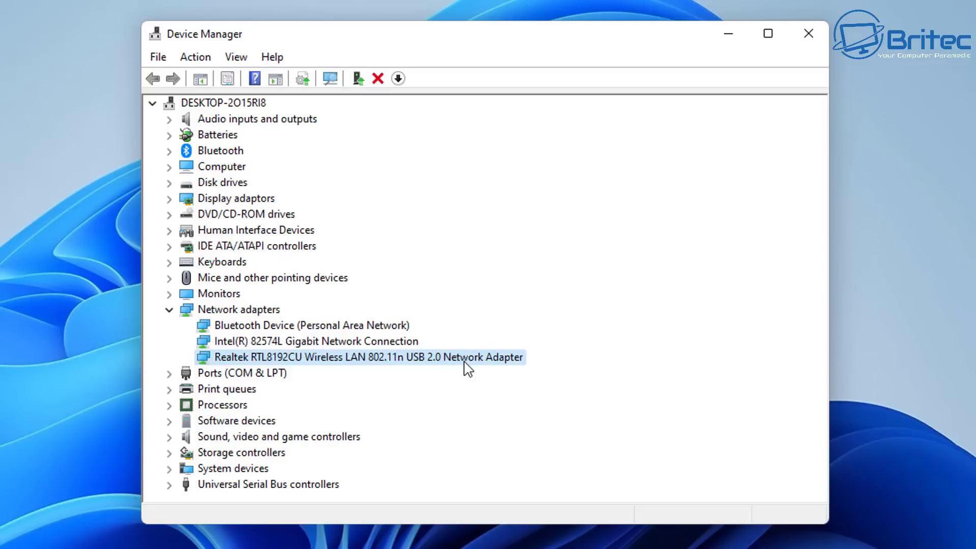
Open the Realtek adapter's properties and view its driver information.
right_click(388, 359)
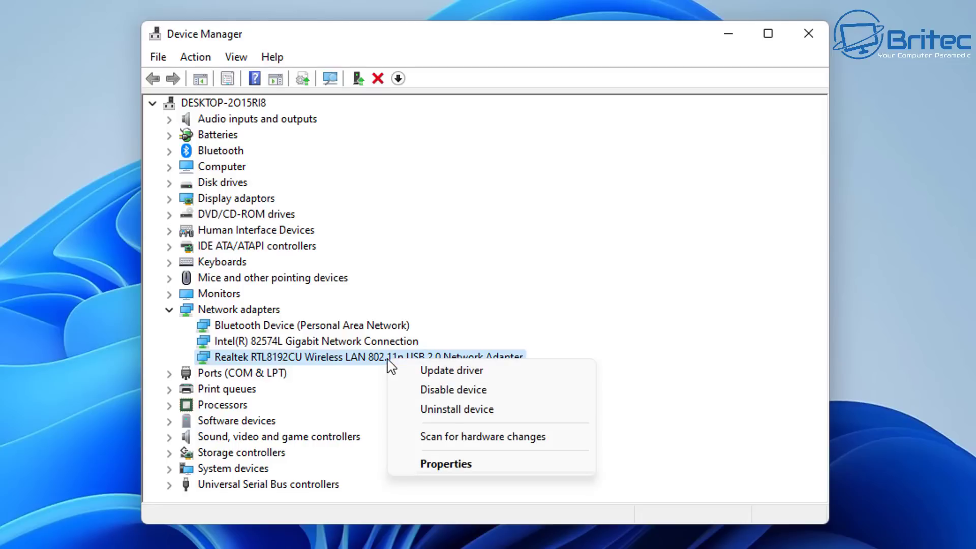
left_click(448, 465)
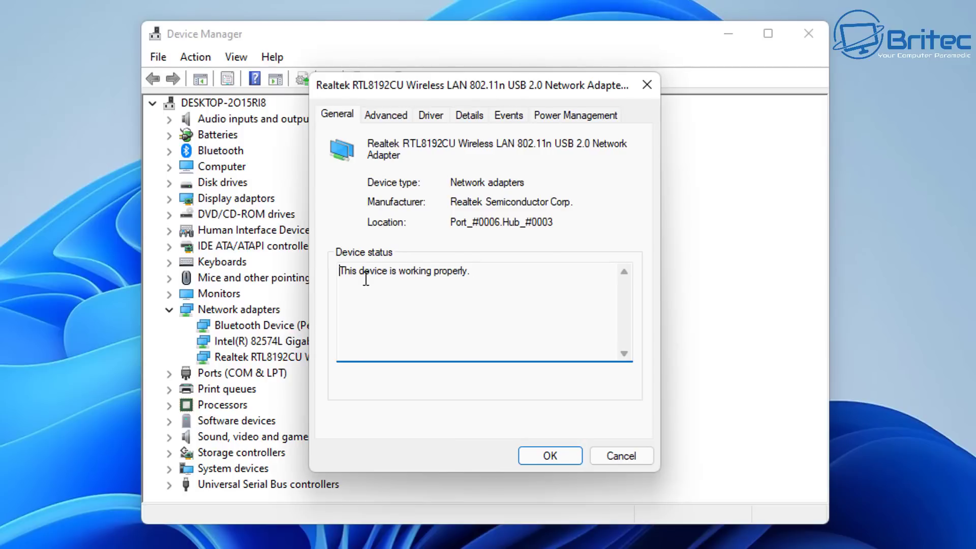
left_click(386, 116)
left_click(431, 121)
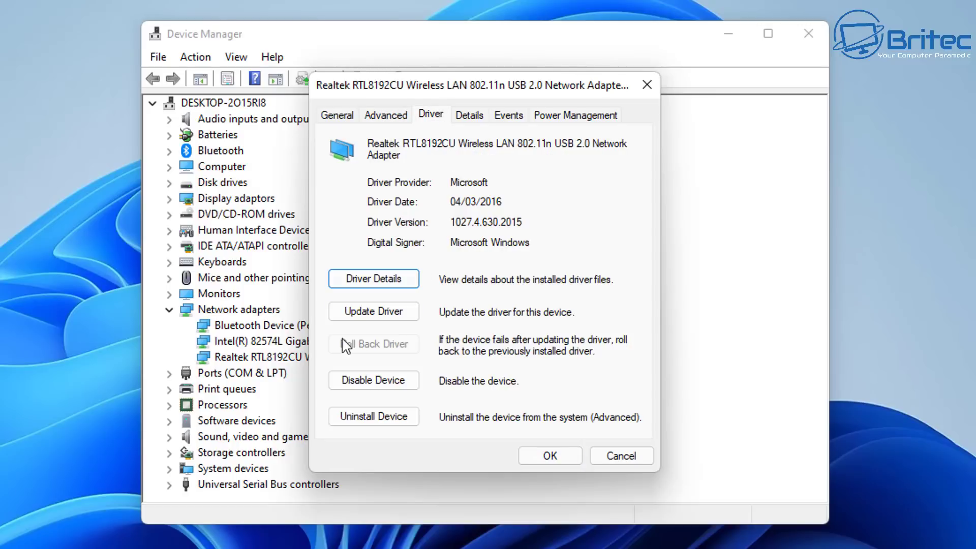
Search automatically for a better driver, close the wizard, and show the adapter's Details.
left_click(380, 318)
left_click(421, 247)
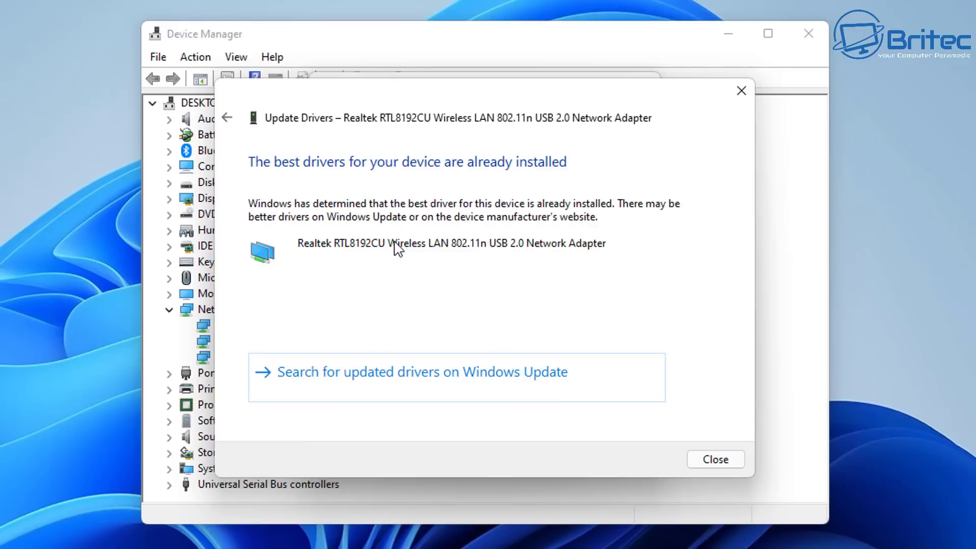
left_click(227, 118)
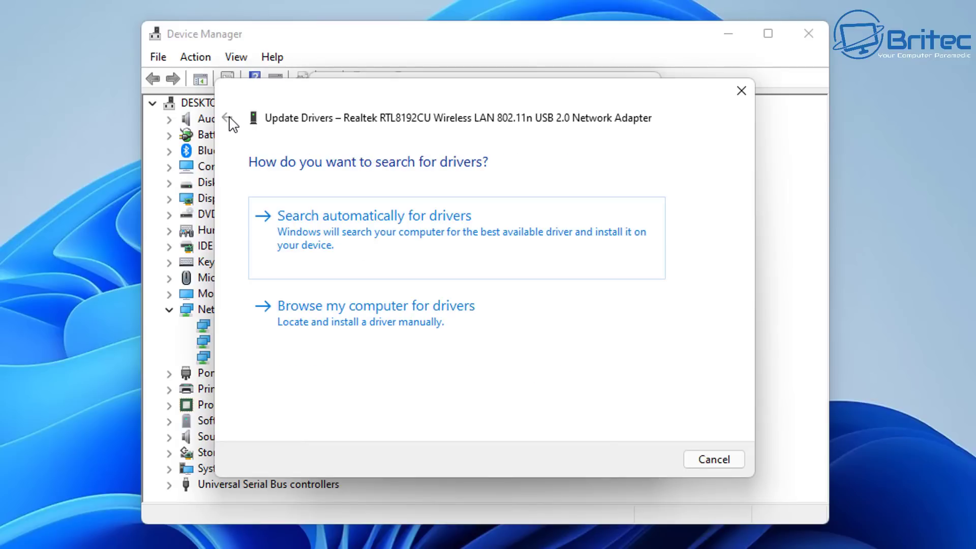
left_click(739, 91)
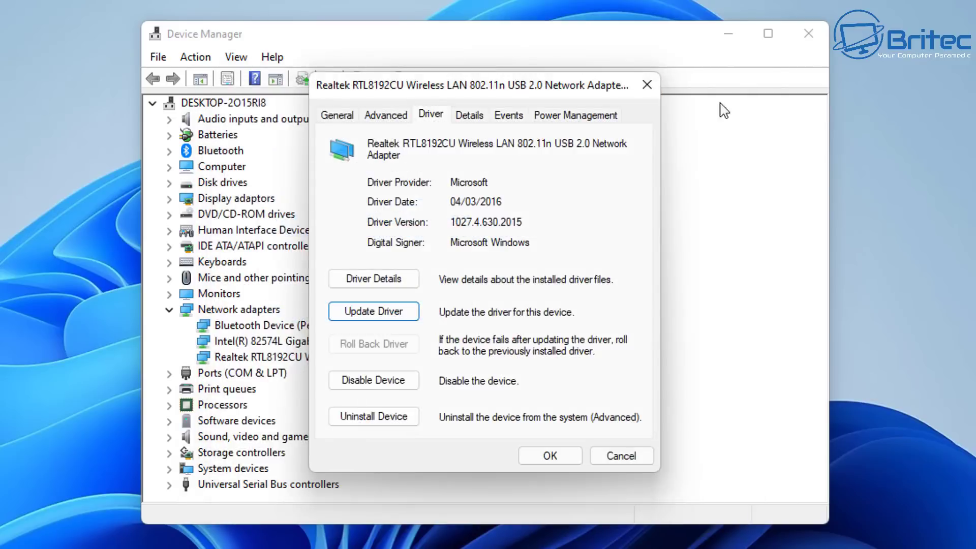
left_click(482, 117)
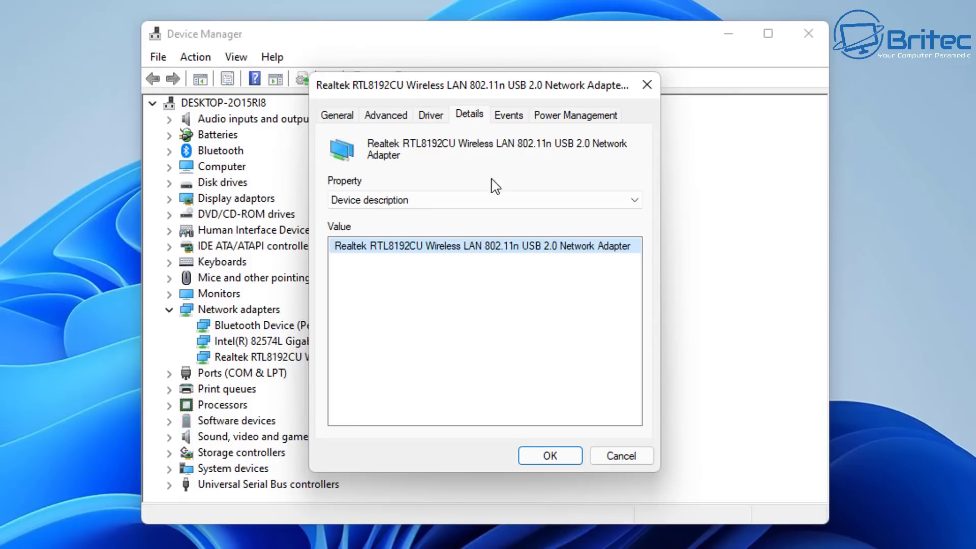
Copy the first Hardware ID, USB\VID_0BDA&PID_8178&REV_0200, then close the properties and Device Manager.
left_click(519, 203)
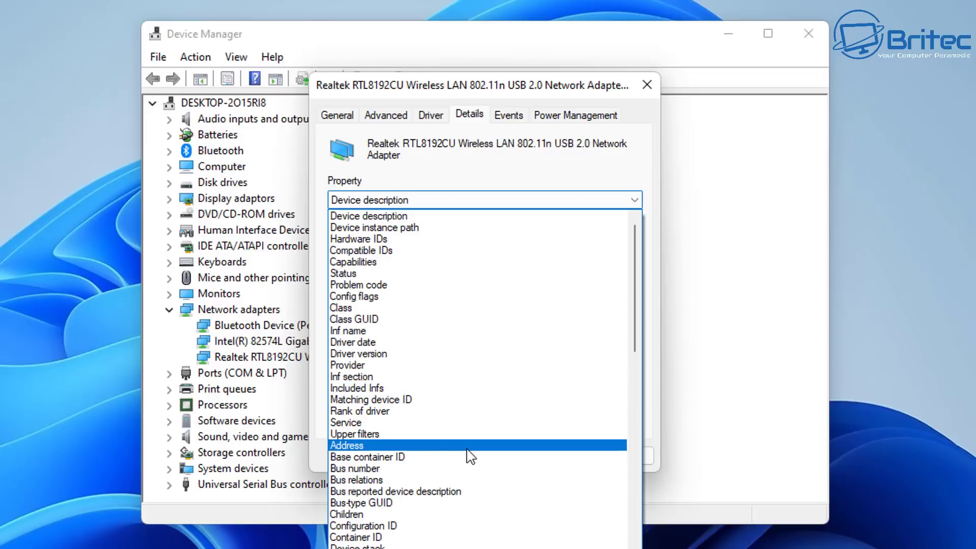
left_click(433, 239)
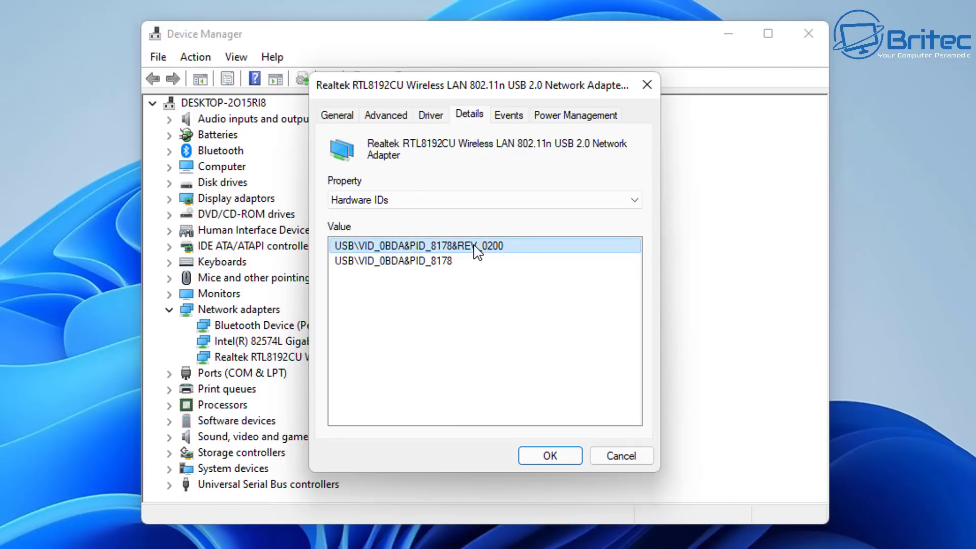
right_click(383, 245)
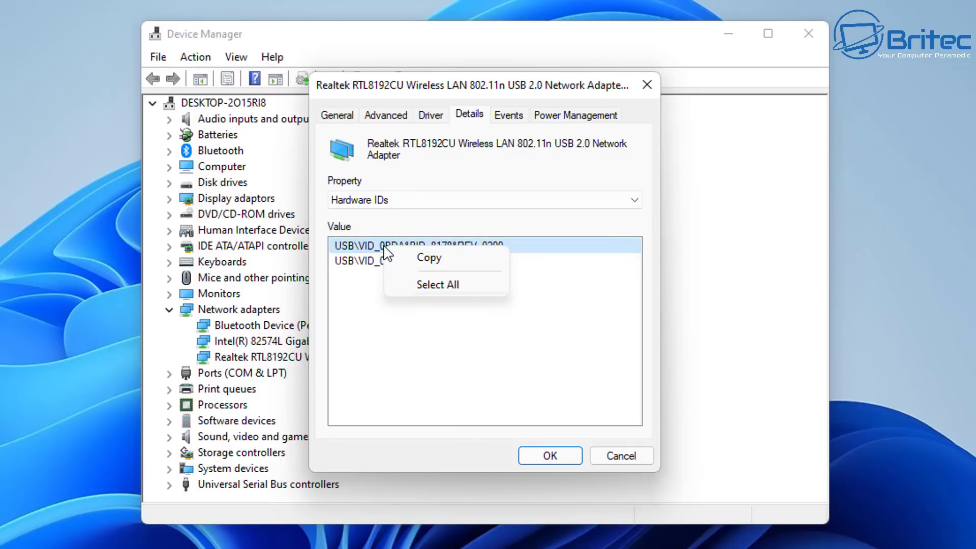
left_click(445, 266)
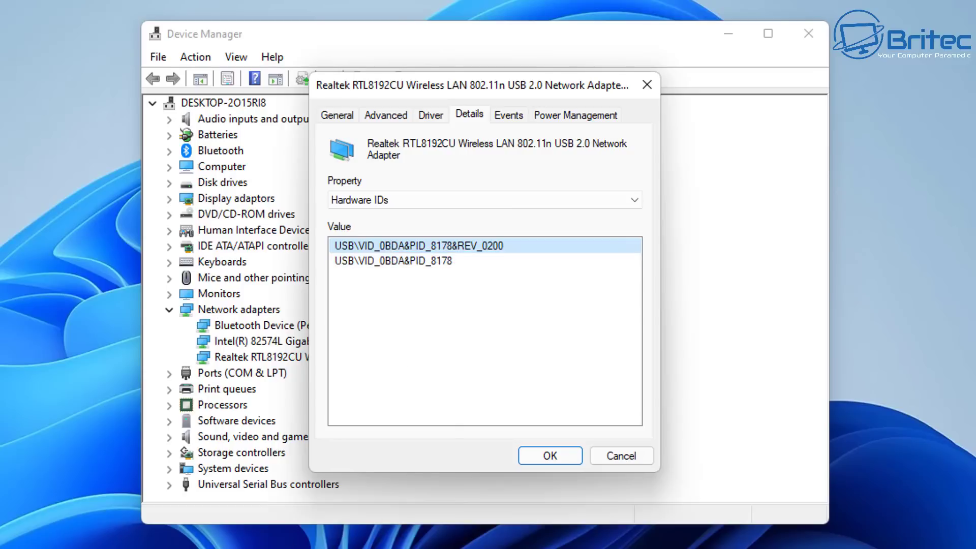
left_click(550, 456)
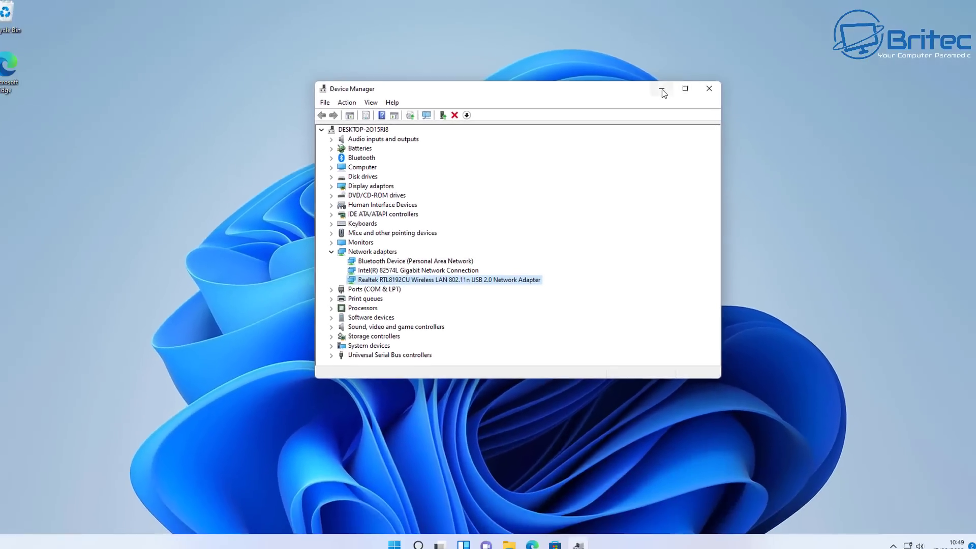
left_click(809, 34)
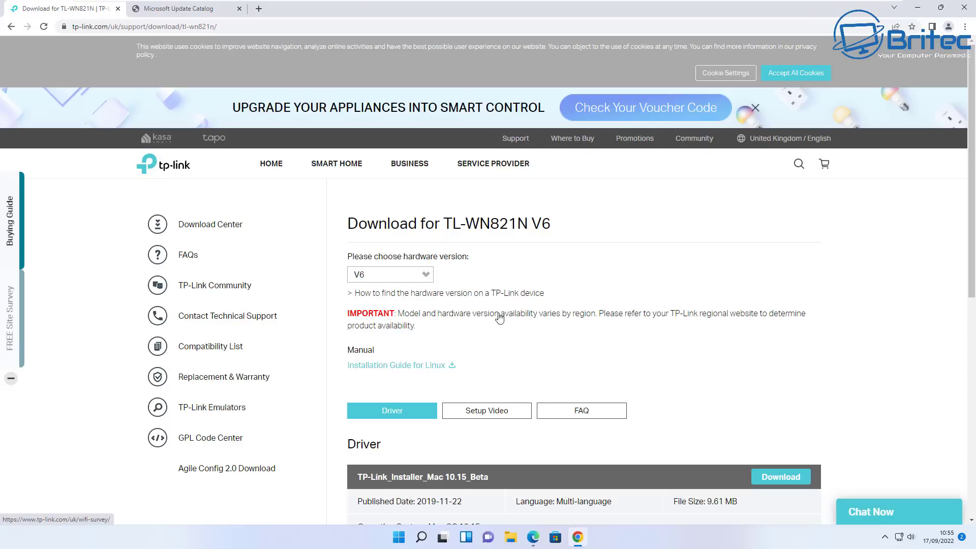
Review the TL-WN821N V3 driver and utility downloads on TP-Link's site.
left_click(426, 276)
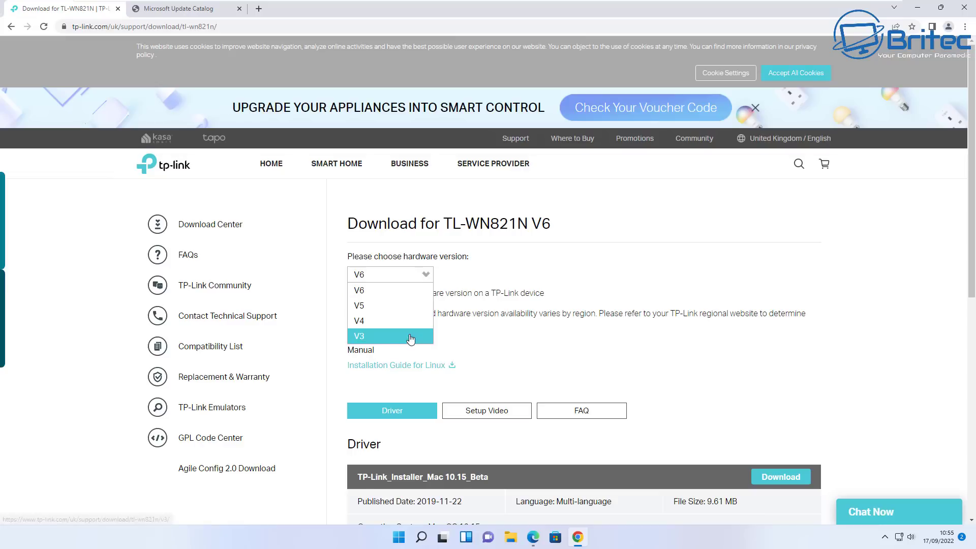
left_click(473, 273)
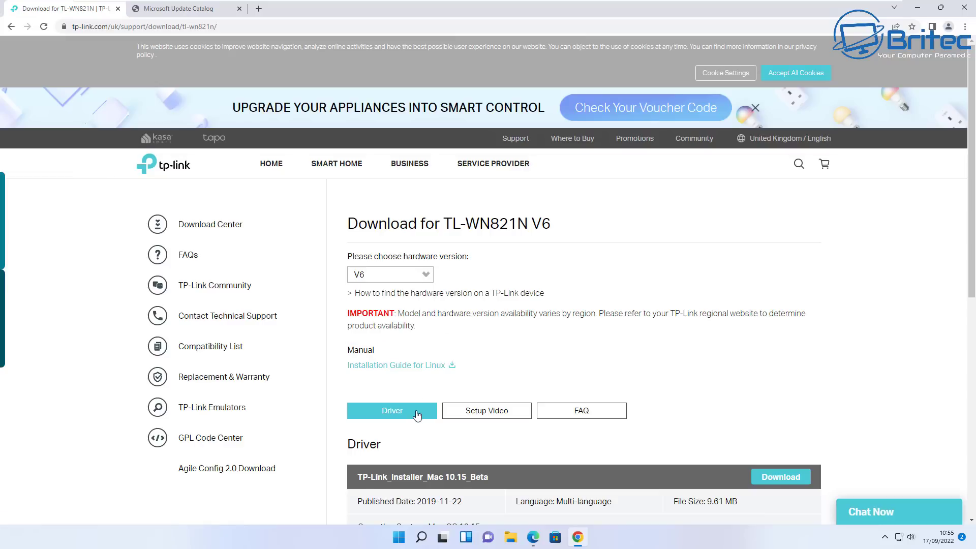
left_click(399, 414)
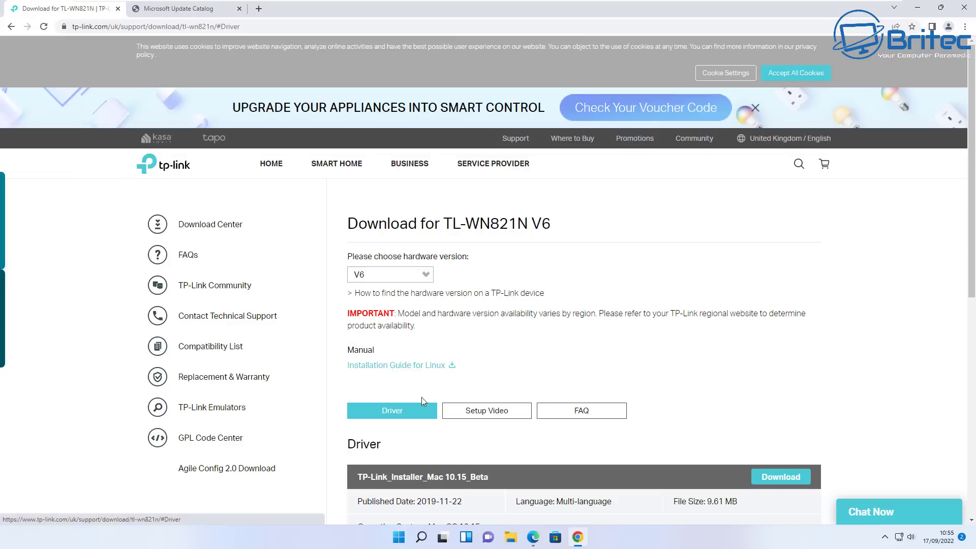
scroll(559, 381, "down", 3)
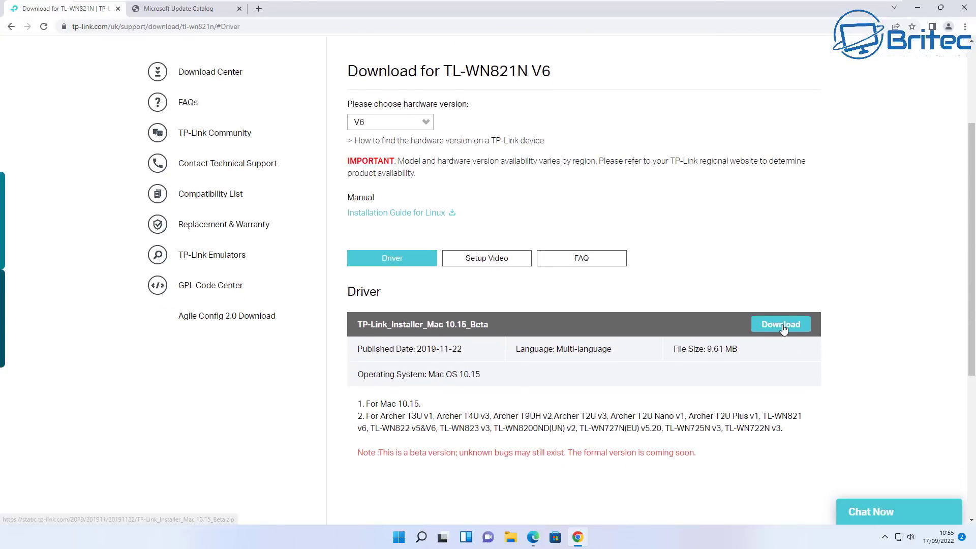
scroll(515, 391, "down", 3)
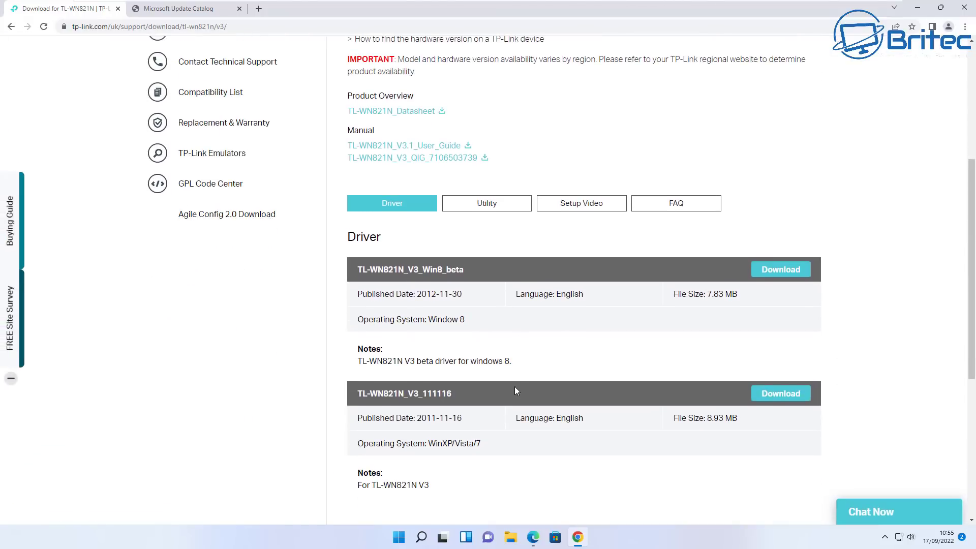
left_click(487, 214)
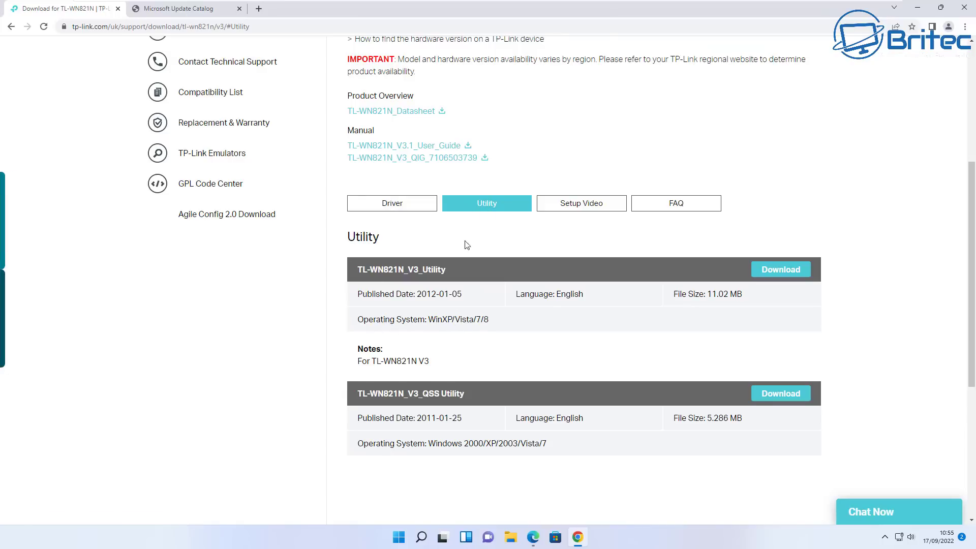
scroll(399, 216, "up", 3)
Check the V4 page, then on V5 download TL-WN821N(EU)_V5_170726_Wins.
left_click(406, 176)
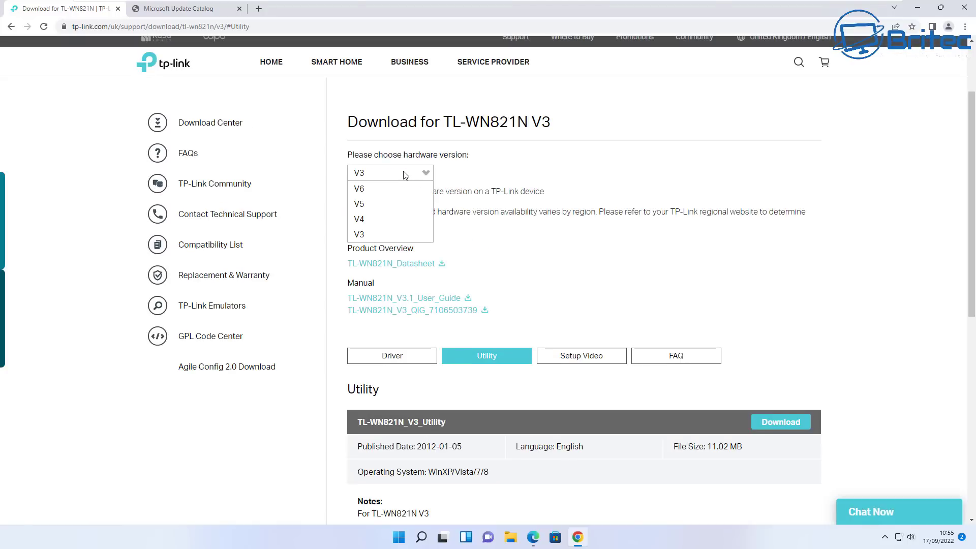
left_click(361, 220)
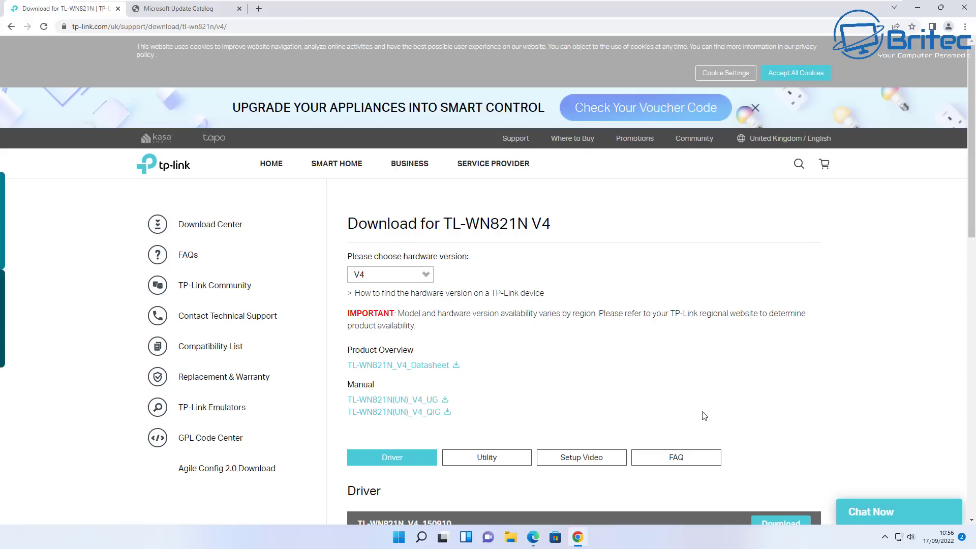
scroll(692, 412, "down", 2)
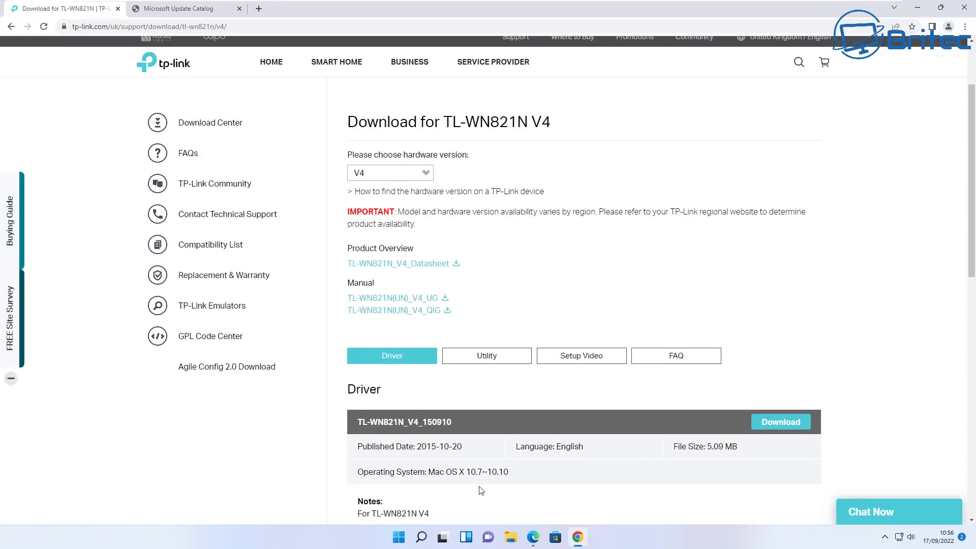
scroll(429, 313, "up", 1)
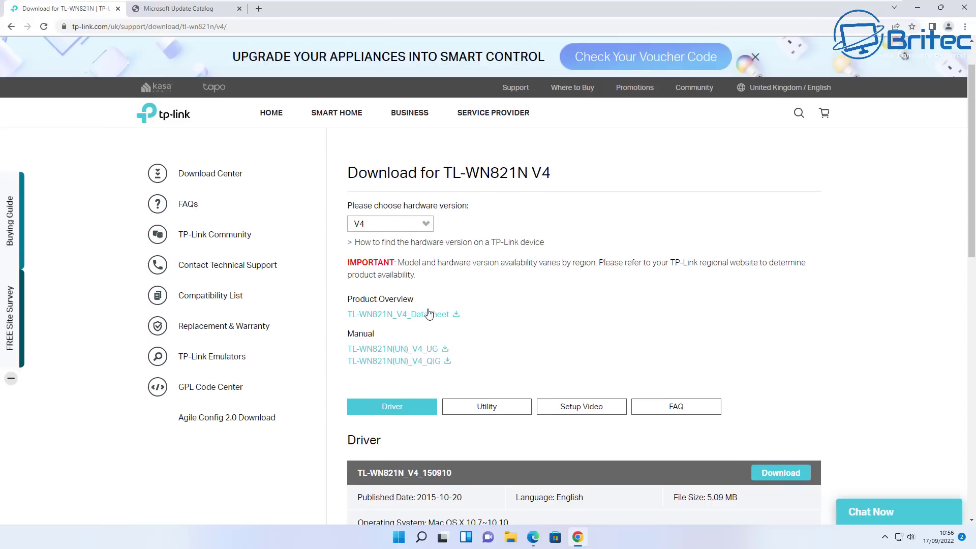
left_click(403, 222)
left_click(389, 252)
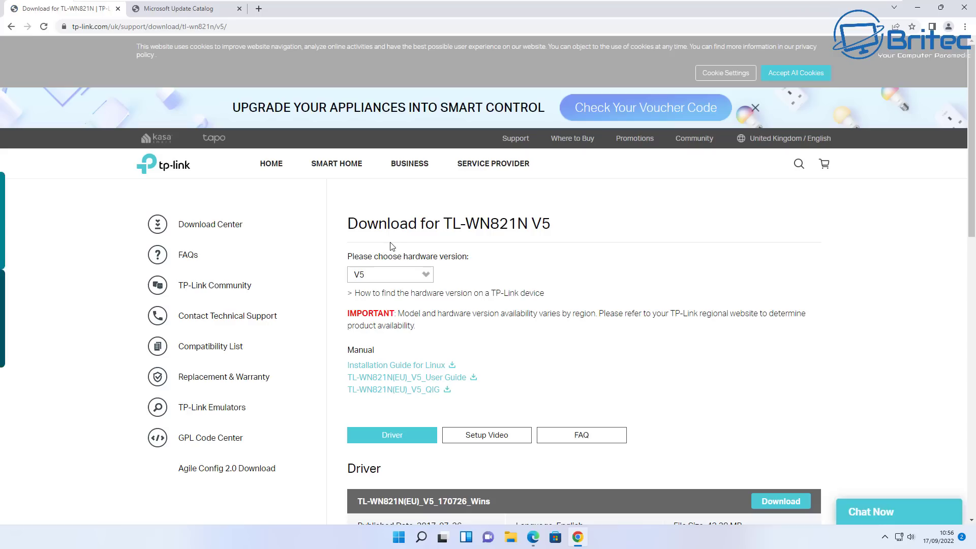
scroll(601, 399, "down", 3)
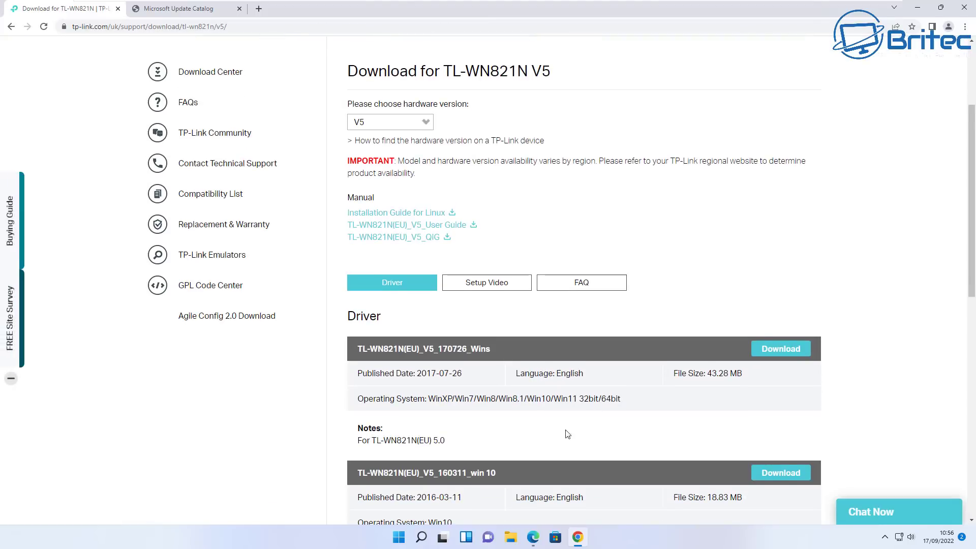
left_click(774, 355)
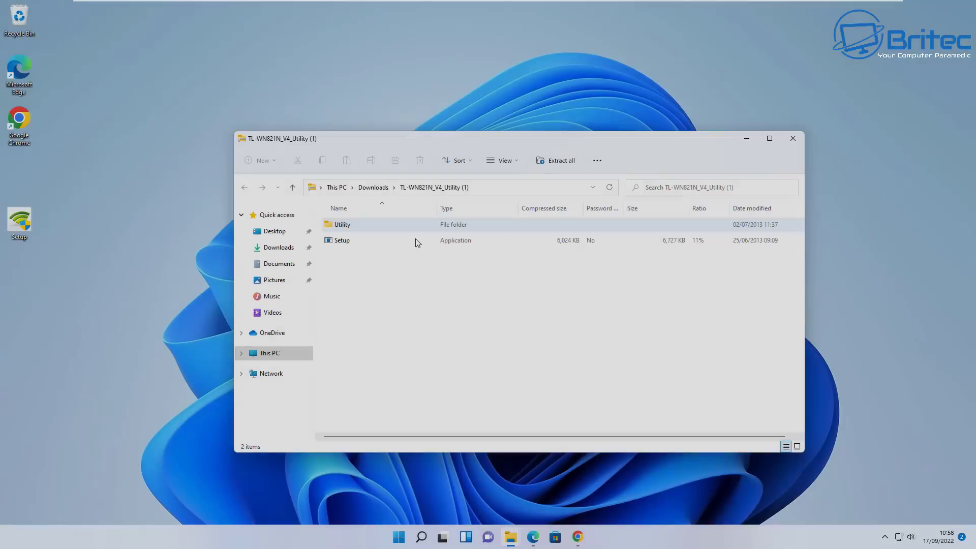
Copy Utility and Setup to the desktop, replacing Setup.exe, then launch the Setup installer.
left_click_drag(389, 260, 418, 92)
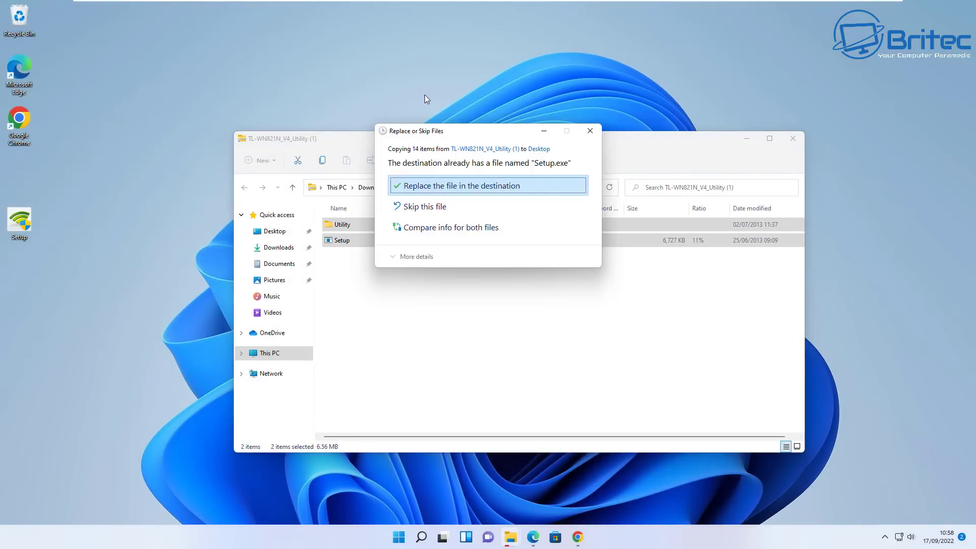
left_click(477, 186)
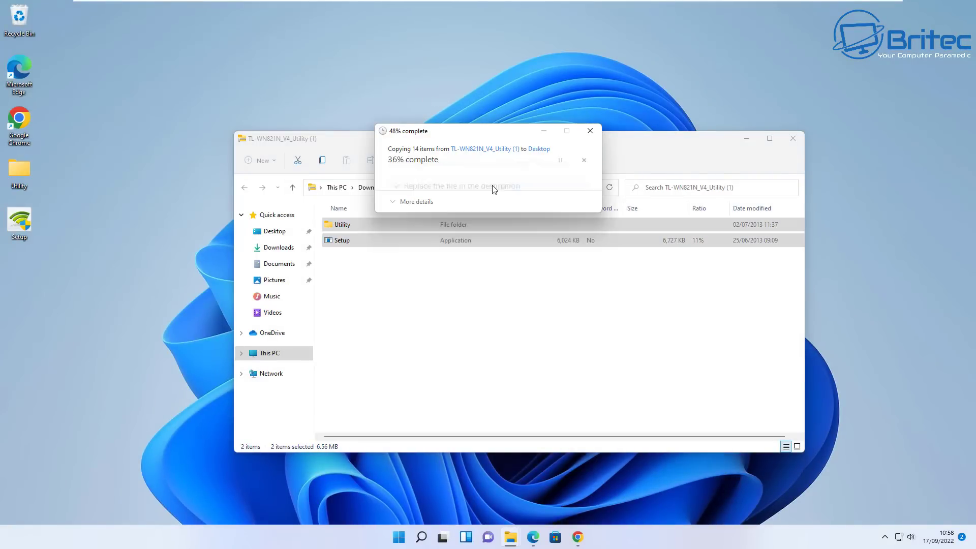
left_click(793, 141)
double_click(14, 225)
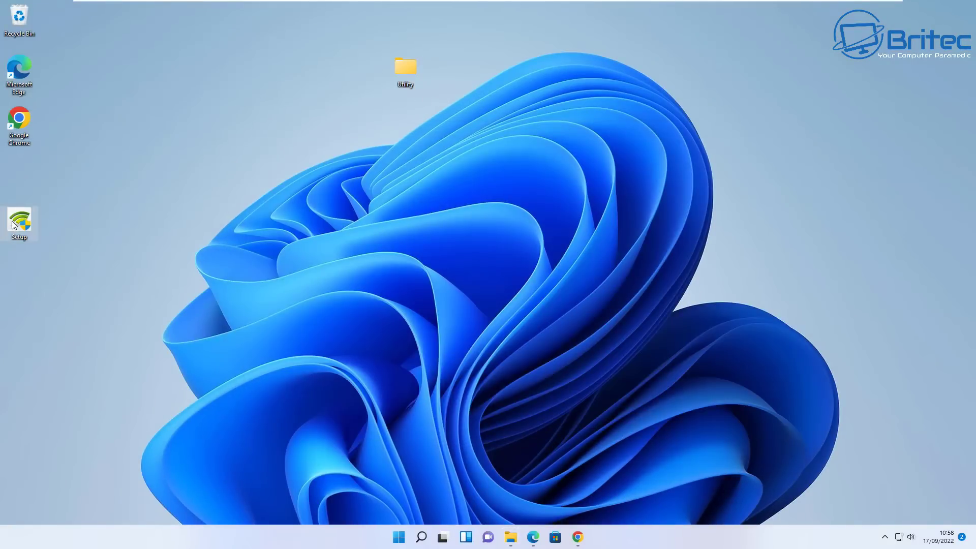
Install the TP-LINK utility and driver to the default folder, then view its Status and WPS tabs.
left_click(437, 353)
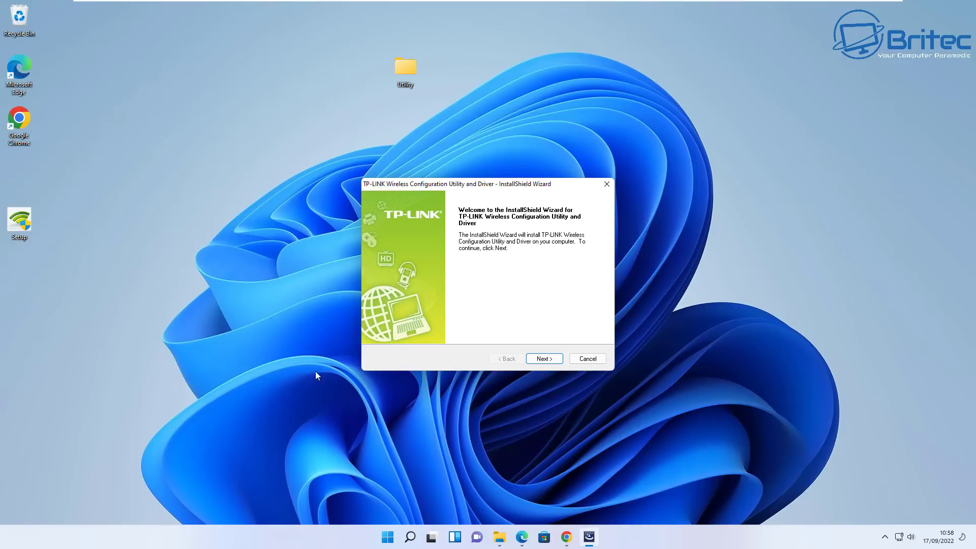
left_click(543, 359)
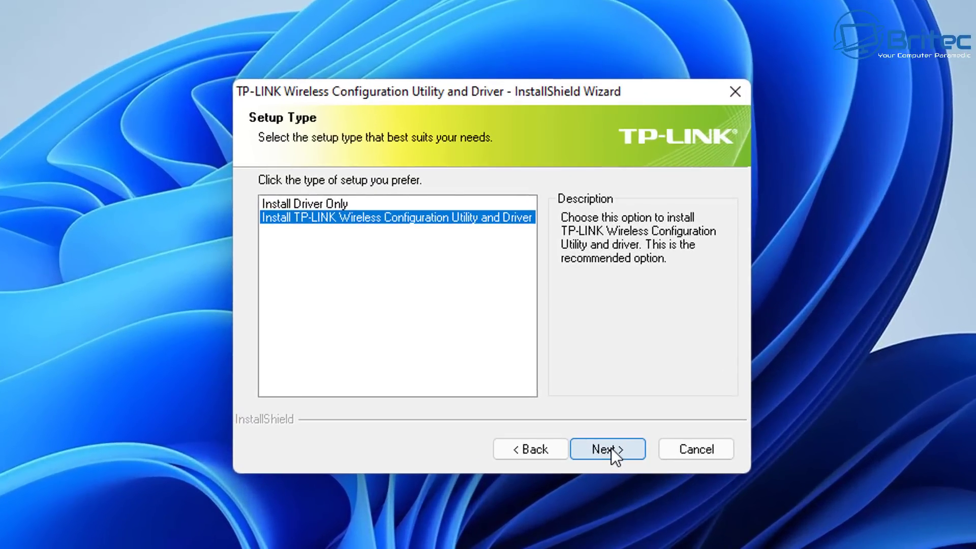
left_click(611, 447)
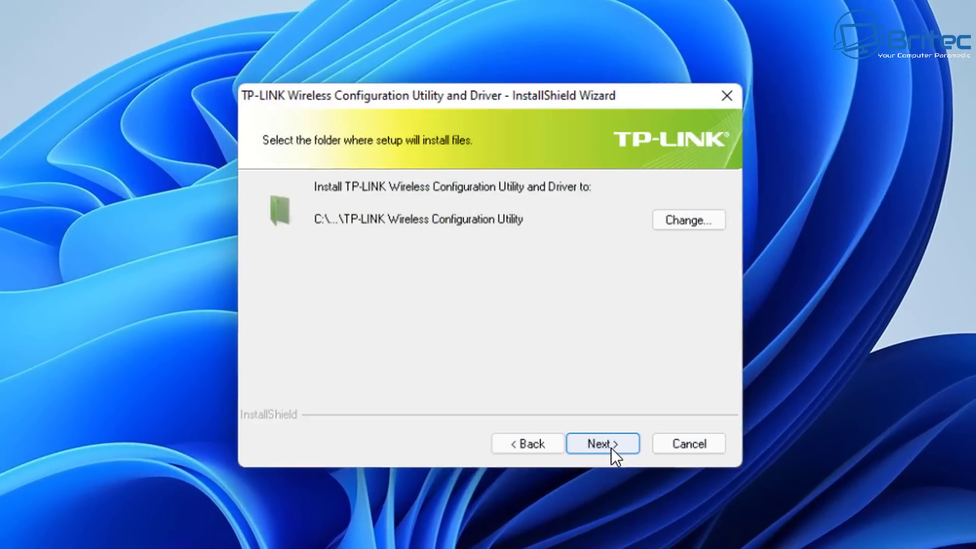
left_click(611, 447)
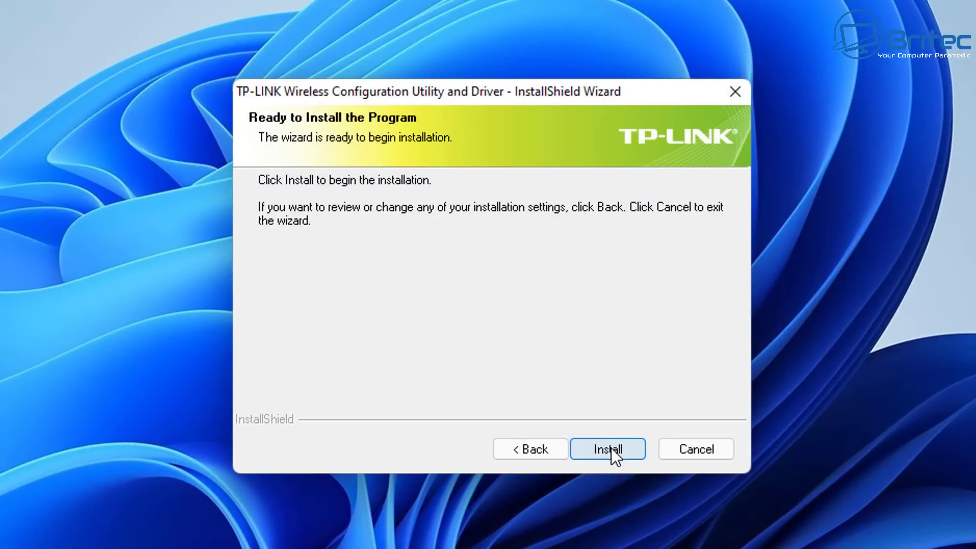
left_click(611, 448)
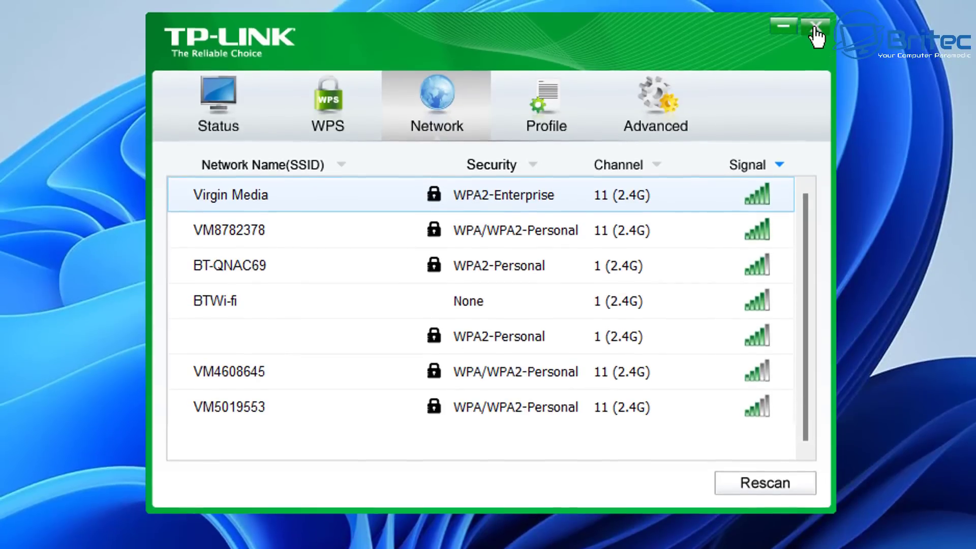
left_click(223, 102)
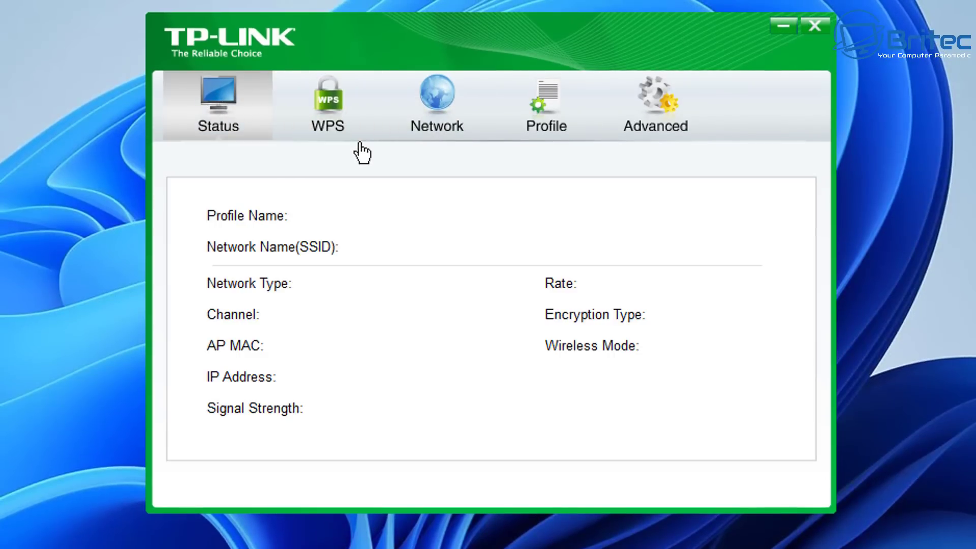
left_click(345, 127)
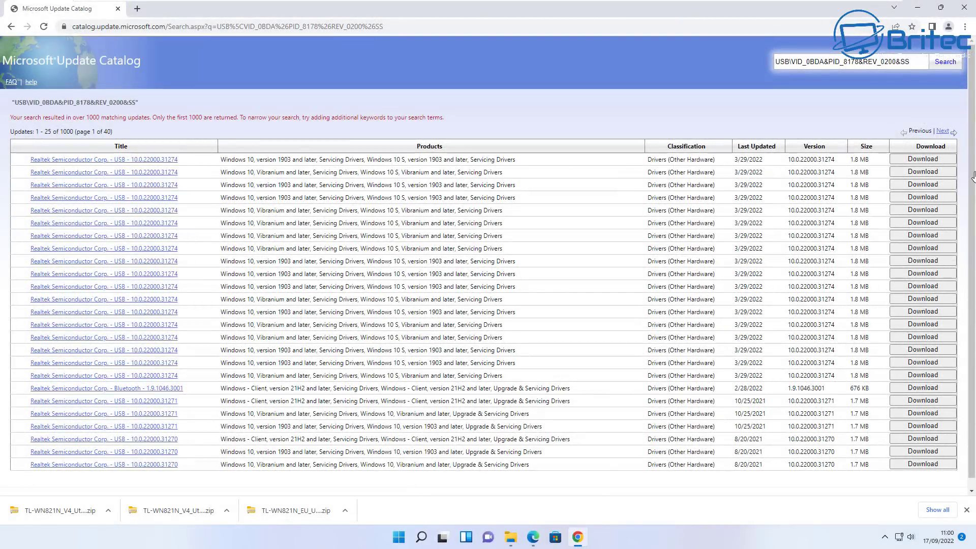
Save the Realtek USB 10.0.22000.31274 driver .cab file from the top catalog result to the Desktop.
left_click(924, 160)
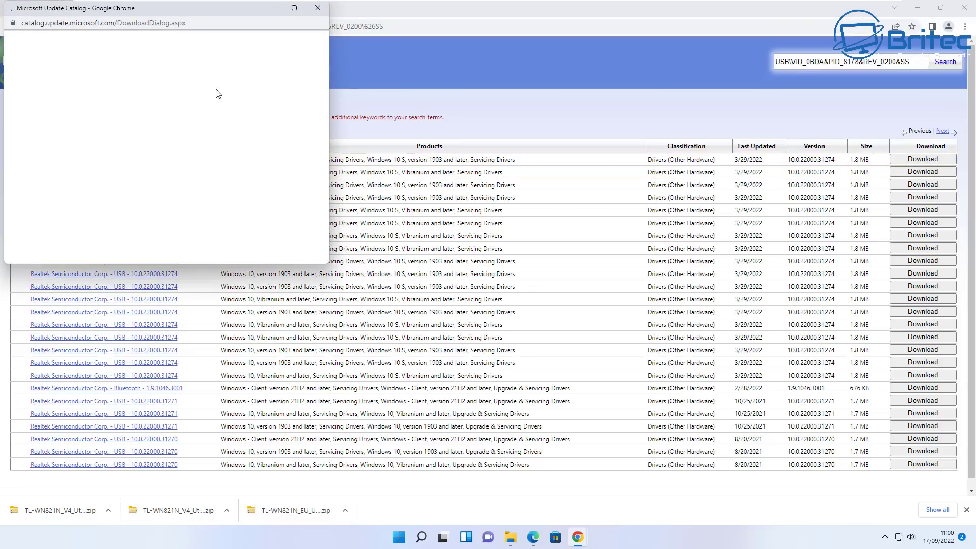
left_click_drag(172, 8, 442, 115)
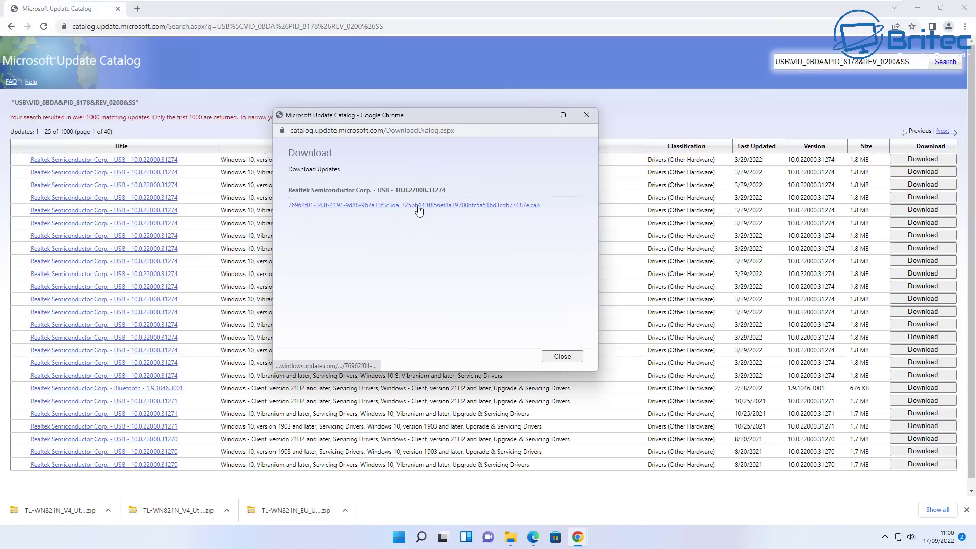
right_click(418, 208)
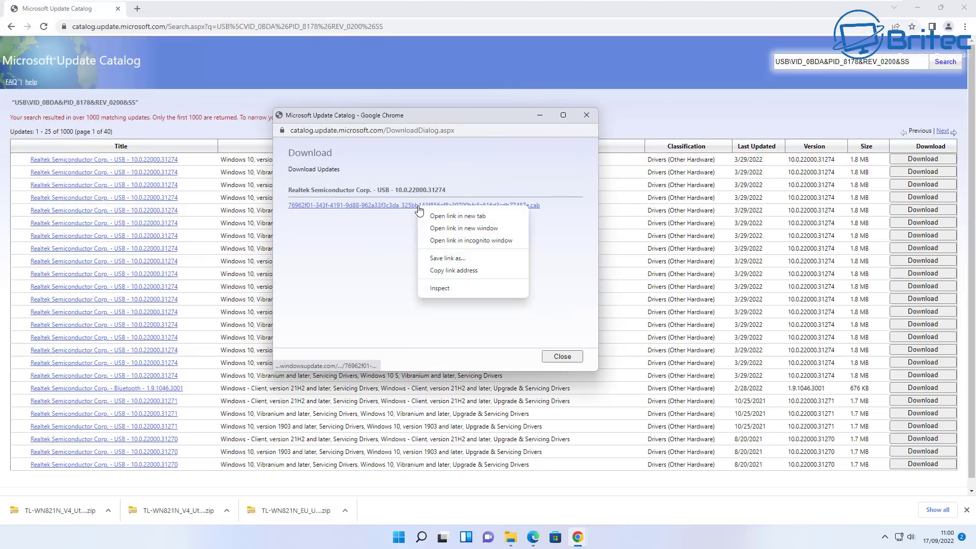
left_click(457, 258)
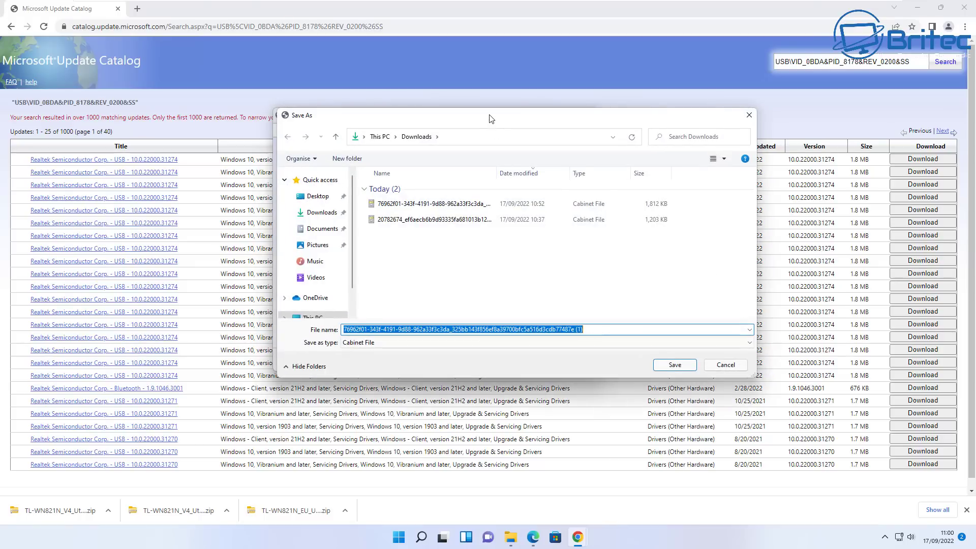
left_click_drag(490, 120, 459, 123)
left_click(288, 201)
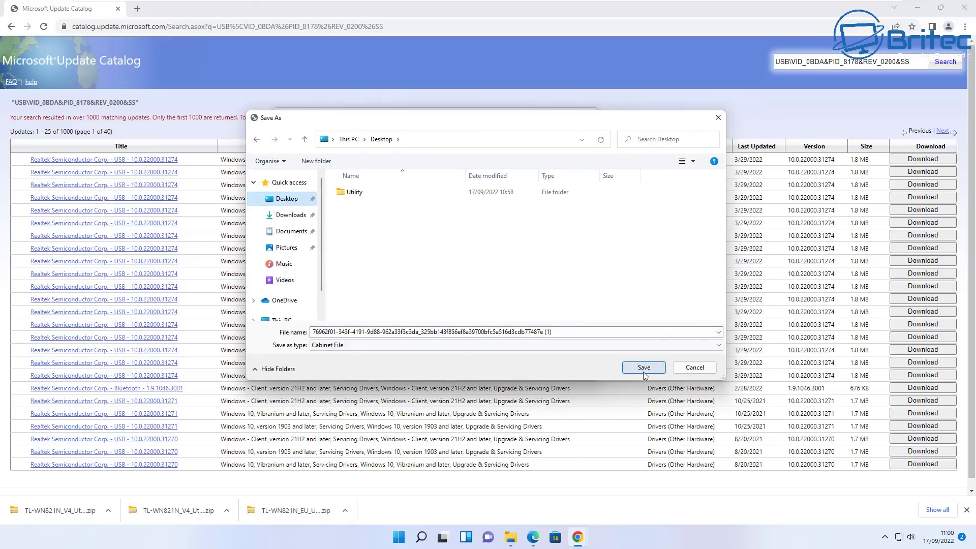
left_click(644, 369)
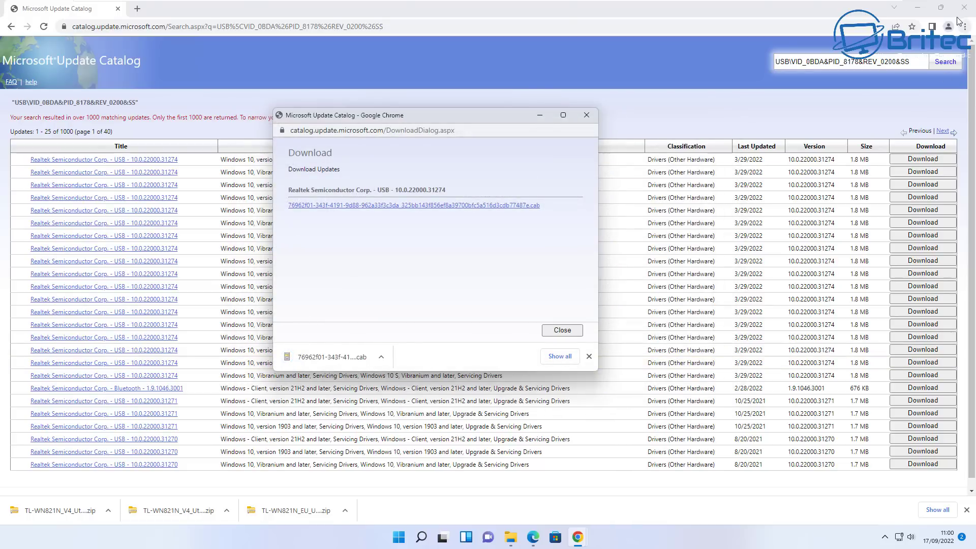
Minimise Chrome, close the download popup, and open Device Manager from the Start quick menu.
left_click(918, 8)
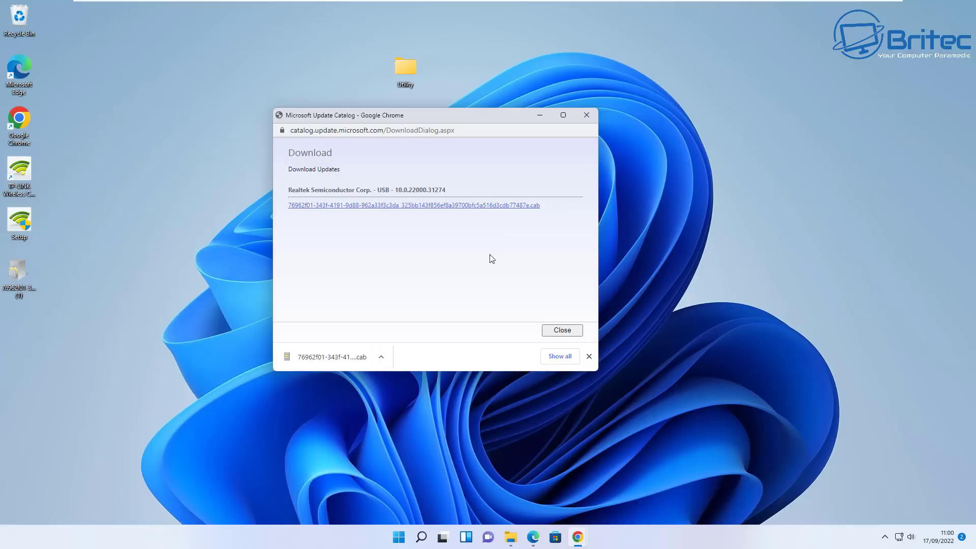
left_click(586, 117)
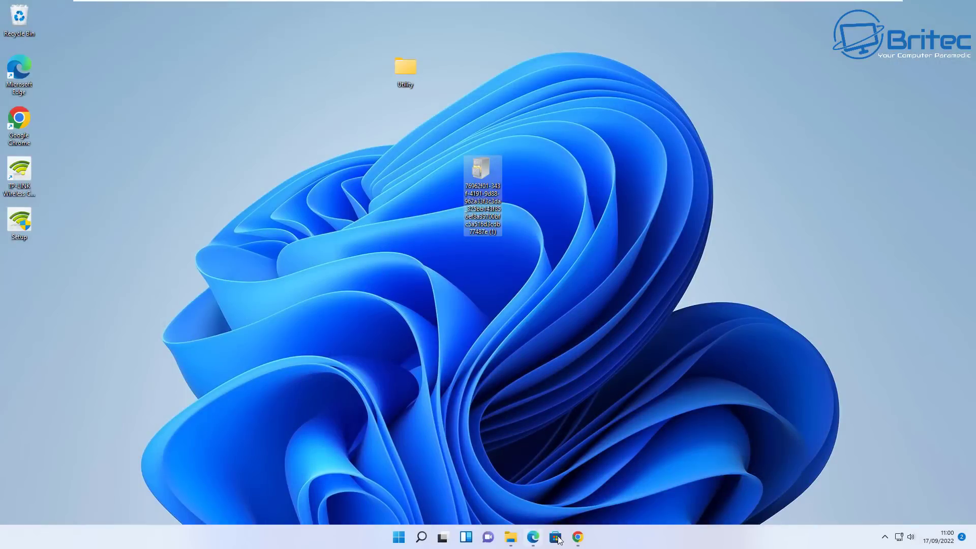
right_click(398, 537)
left_click(387, 315)
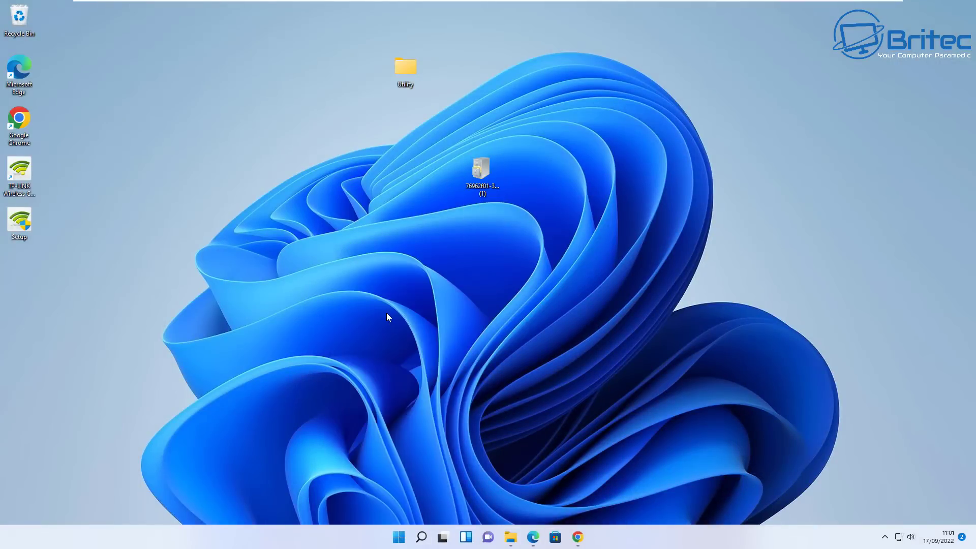
View the Driver tab of TP-LINK Wireless USB Adapter properties under Network adapters: version 1021.4.928.2012, 28/09/2012.
left_click_drag(268, 36, 495, 82)
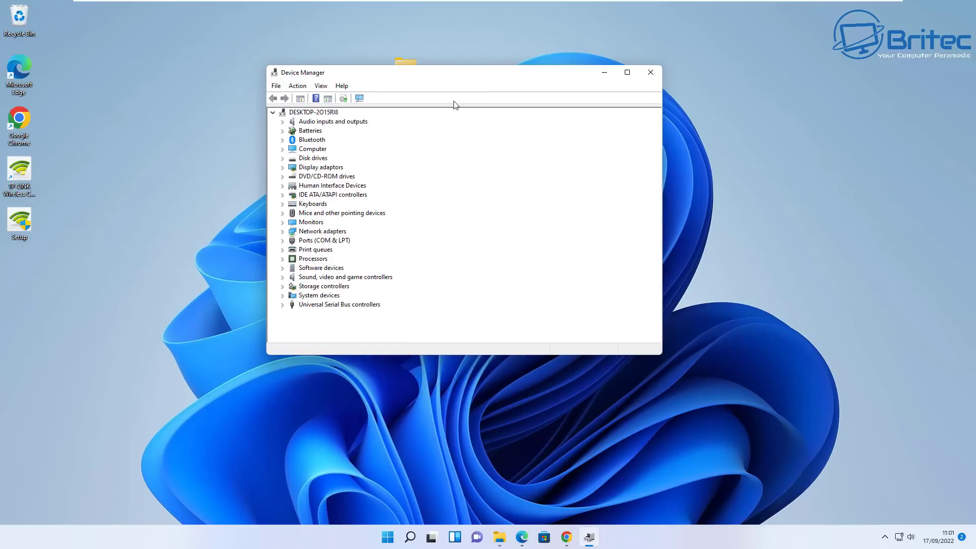
left_click(282, 231)
left_click(336, 259)
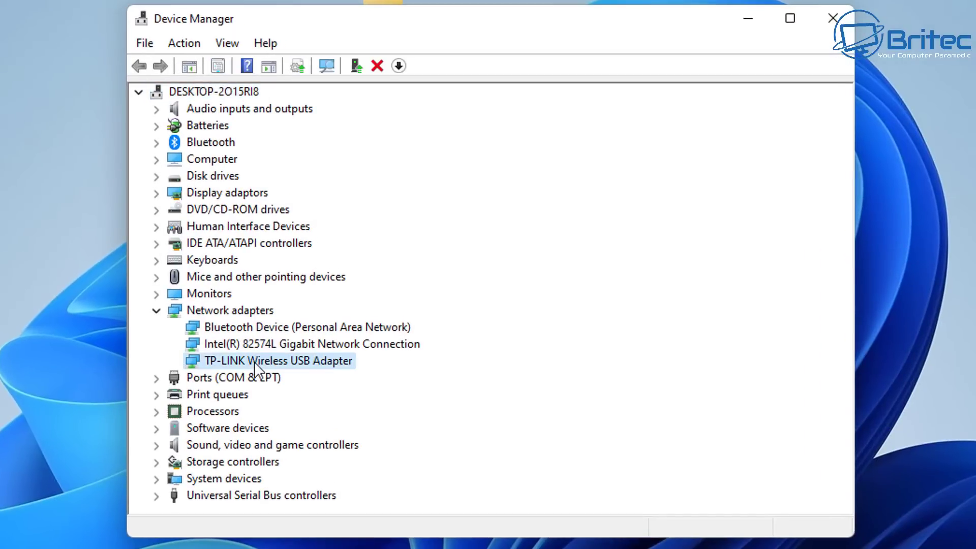
right_click(260, 359)
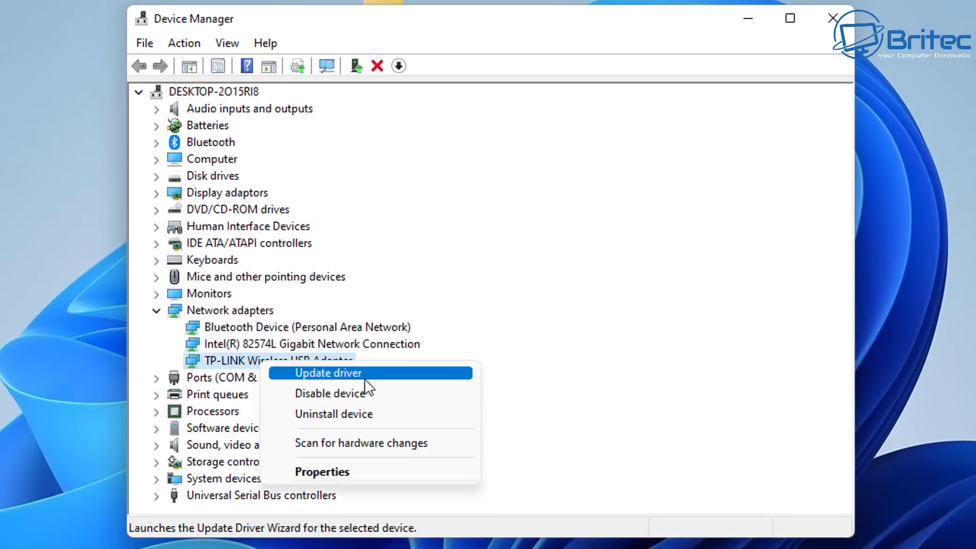
left_click(350, 467)
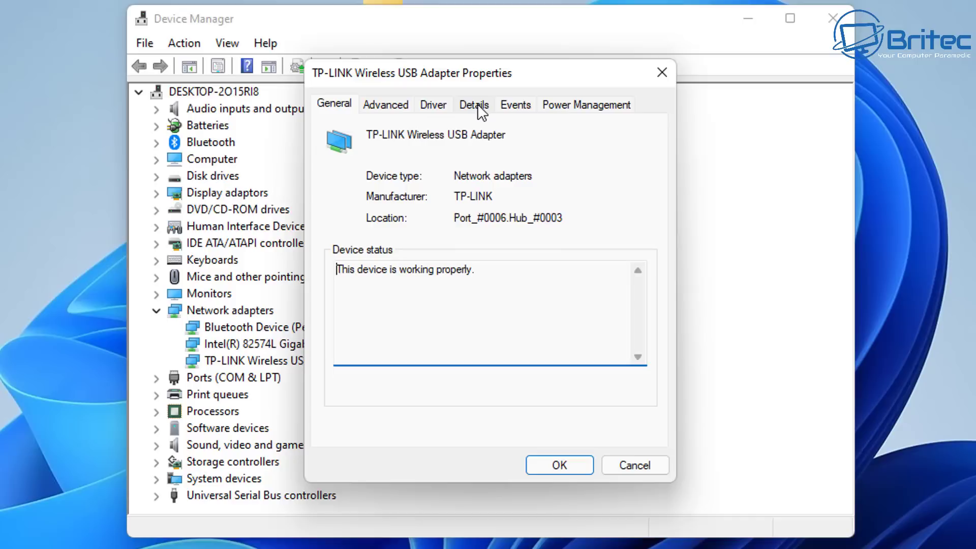
left_click(435, 104)
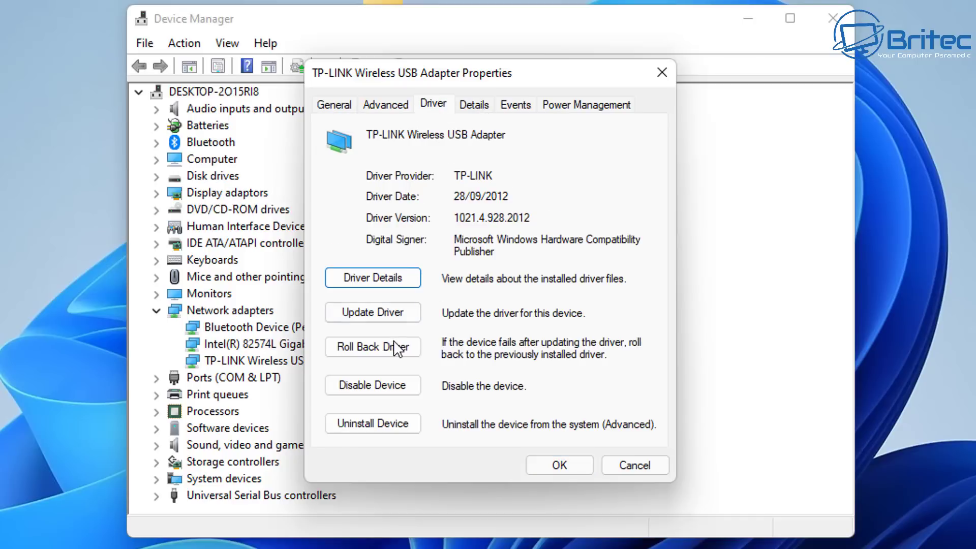
Search the Desktop folder for an updated driver for the wireless adapter.
left_click(384, 315)
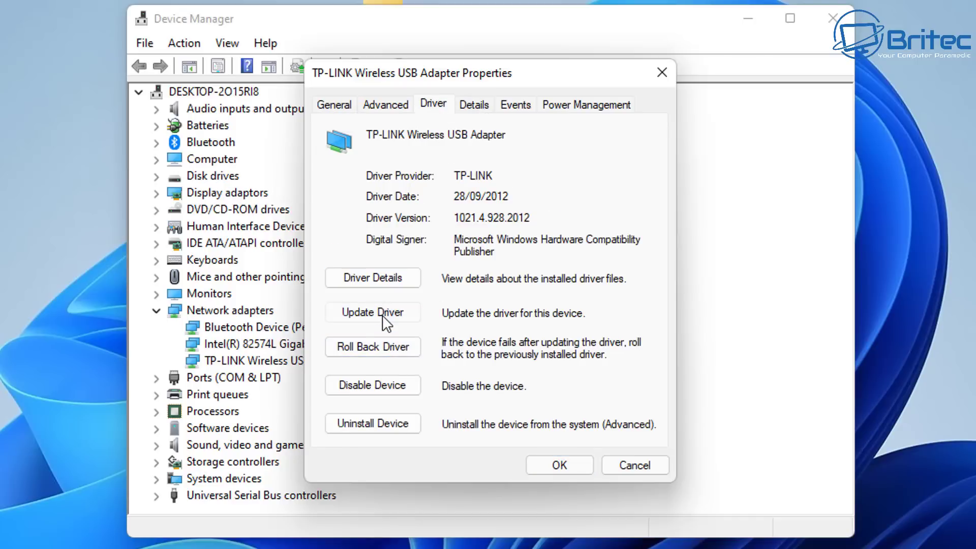
left_click(385, 323)
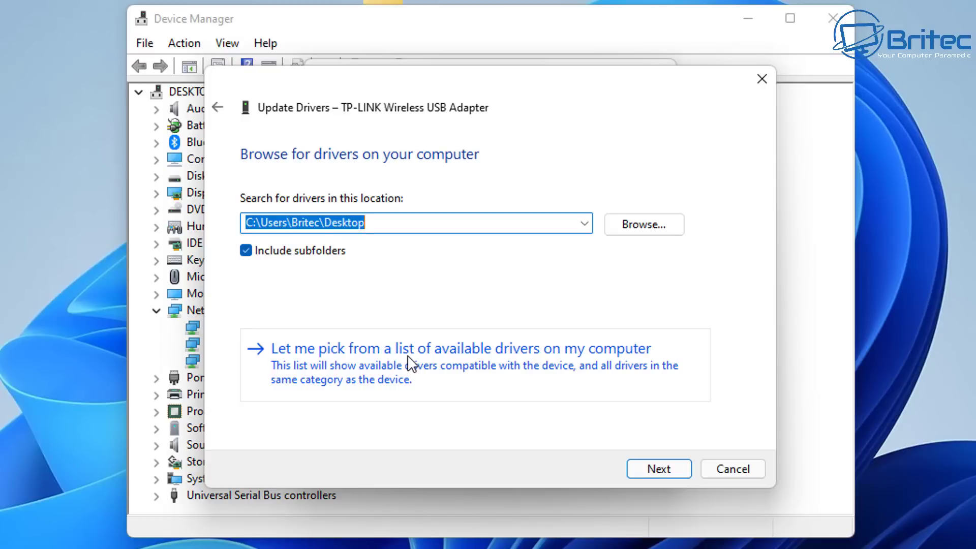
left_click(645, 224)
left_click_drag(527, 229, 420, 117)
double_click(376, 266)
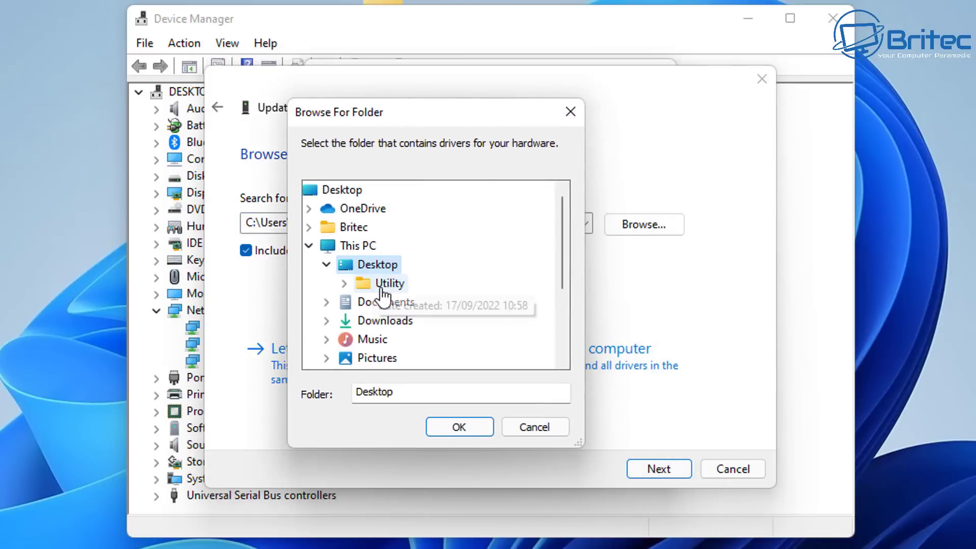
left_click(458, 432)
left_click(664, 473)
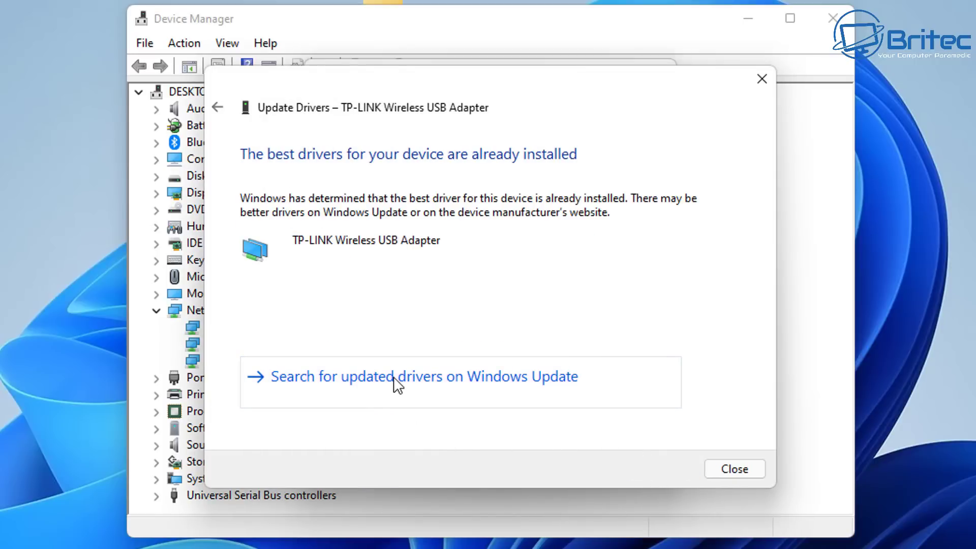
Pick the Realtek RTL8192CU Wireless LAN 802.11n USB 2.0 driver from the available list and install it.
left_click(217, 107)
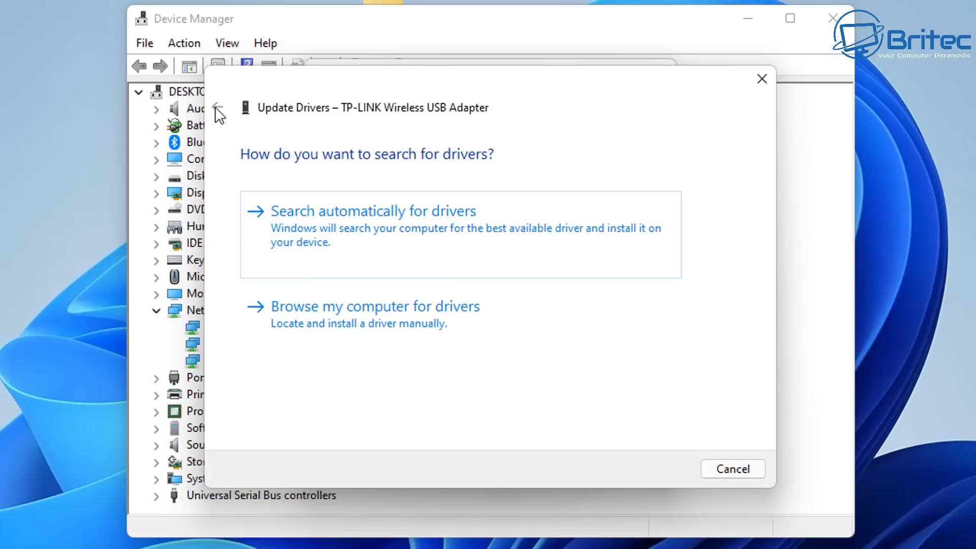
left_click(390, 327)
left_click(383, 371)
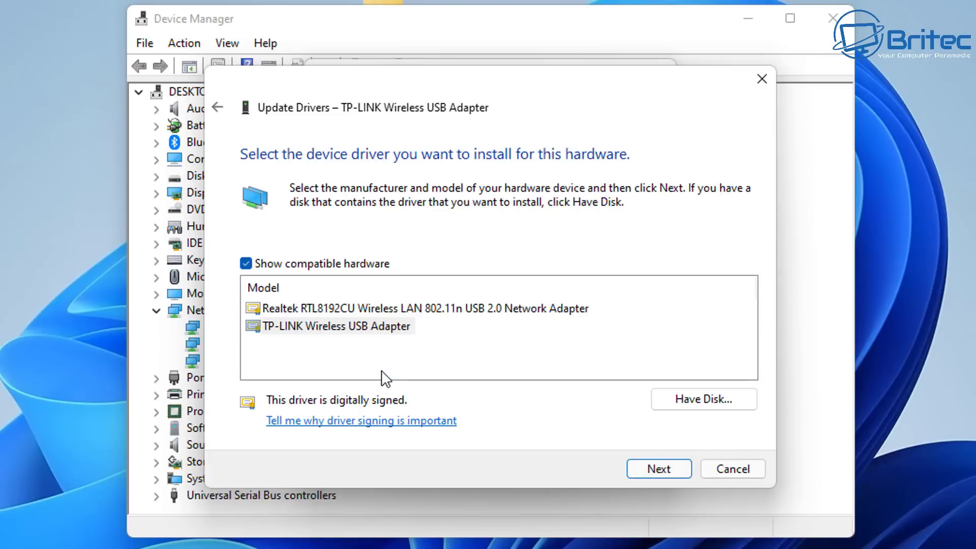
left_click(420, 307)
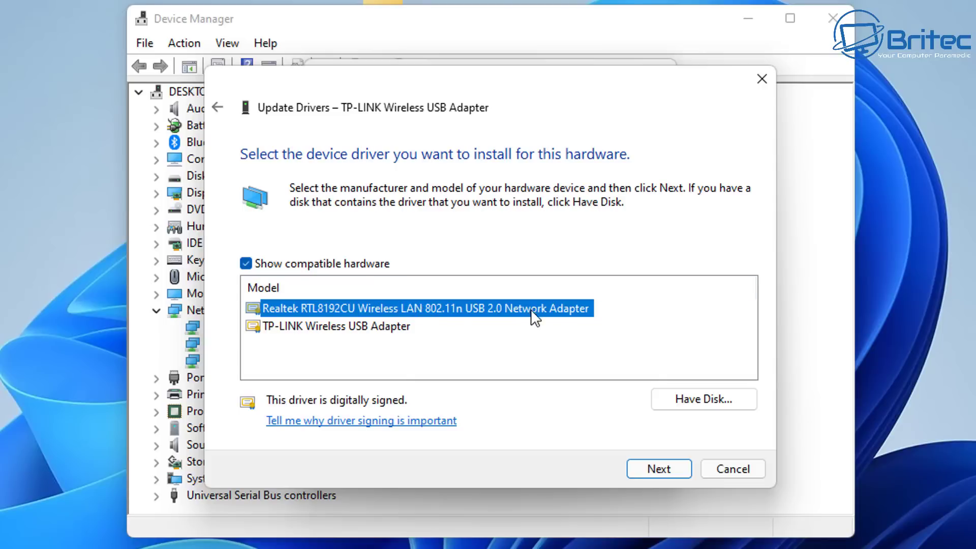
left_click(658, 471)
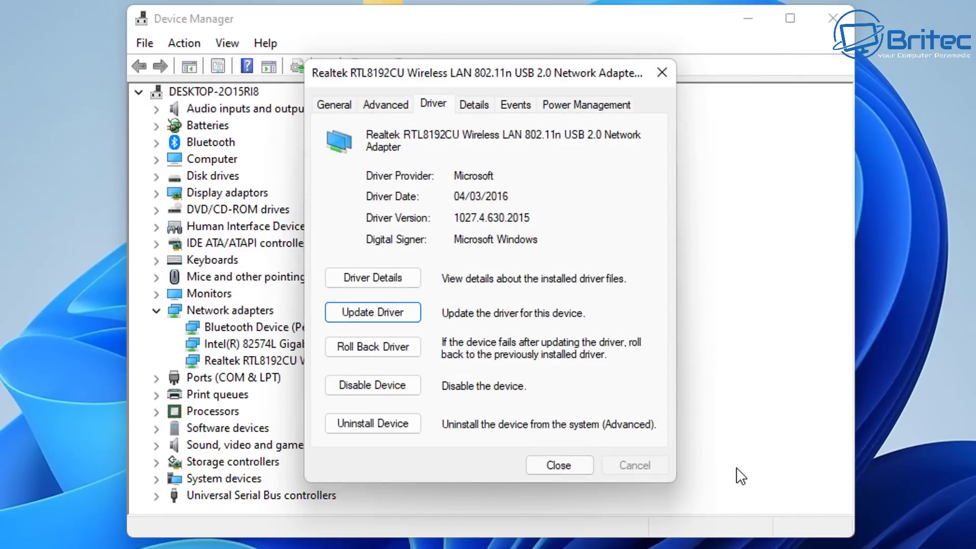
Close the adapter properties, search 'network', and start the Find and fix network problems troubleshooter.
left_click(565, 461)
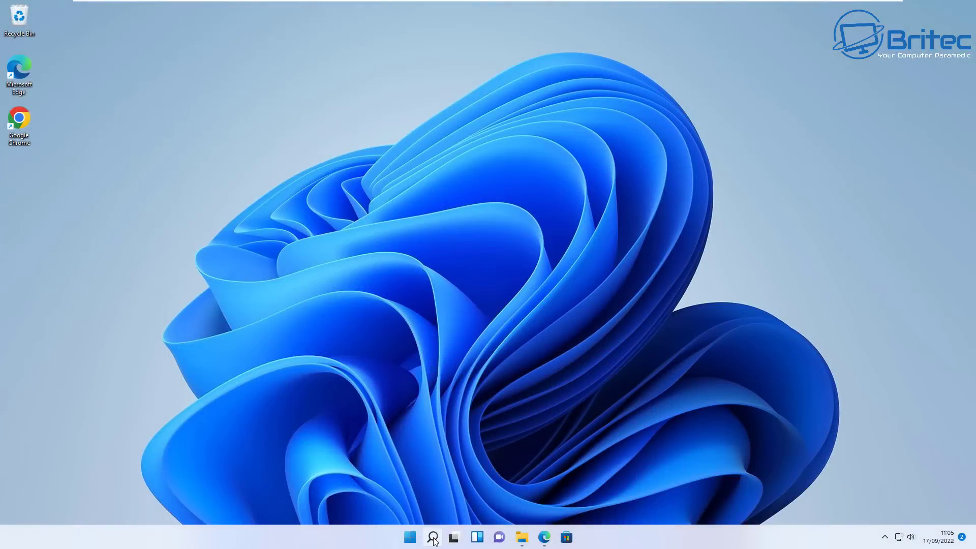
left_click(433, 538)
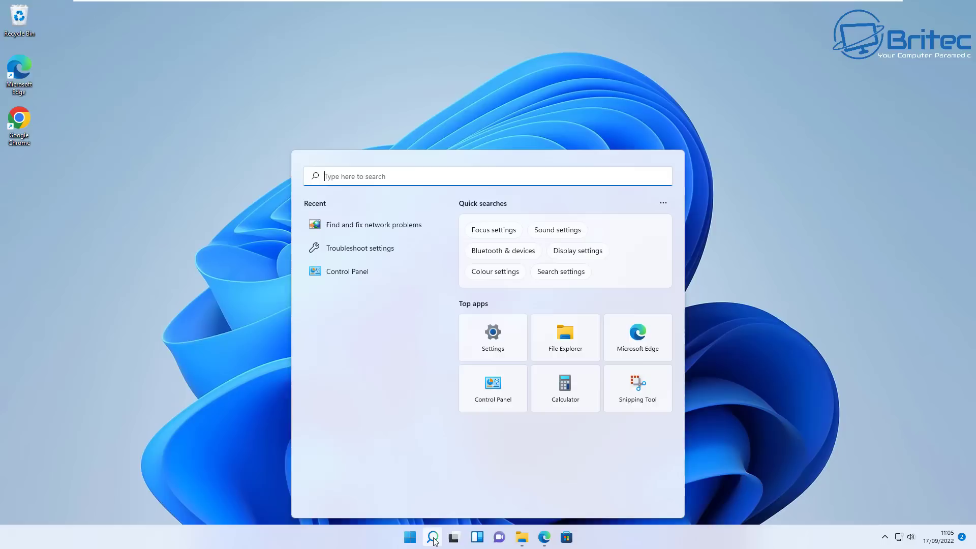
type("network")
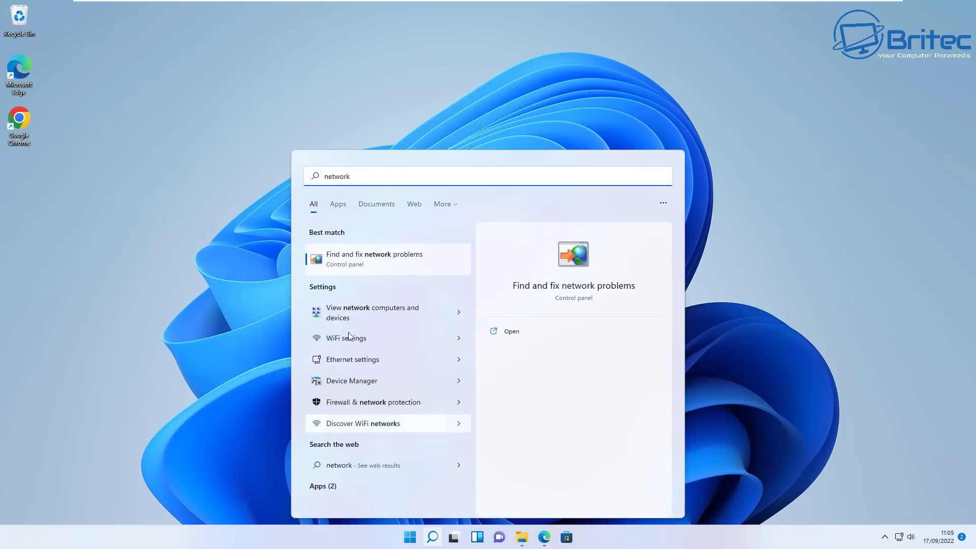
left_click(350, 258)
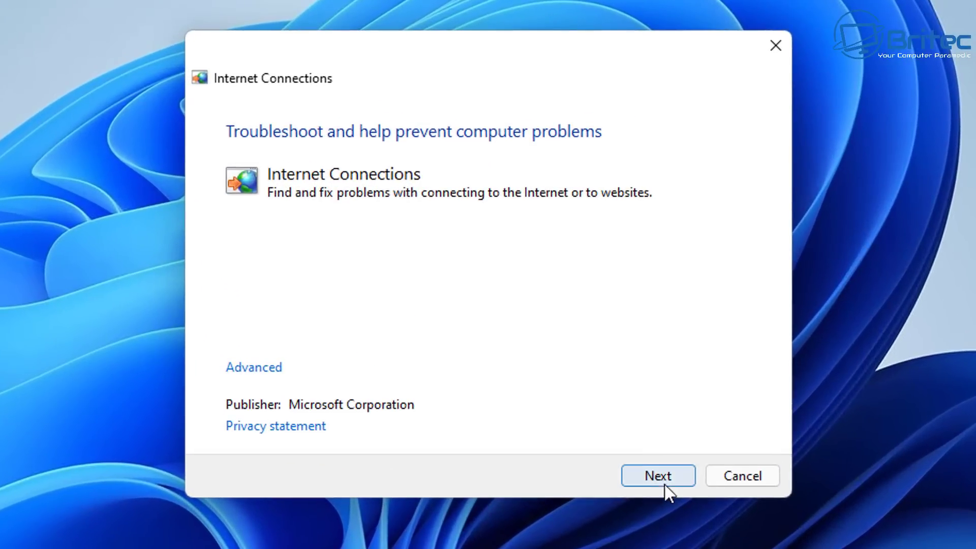
left_click(661, 475)
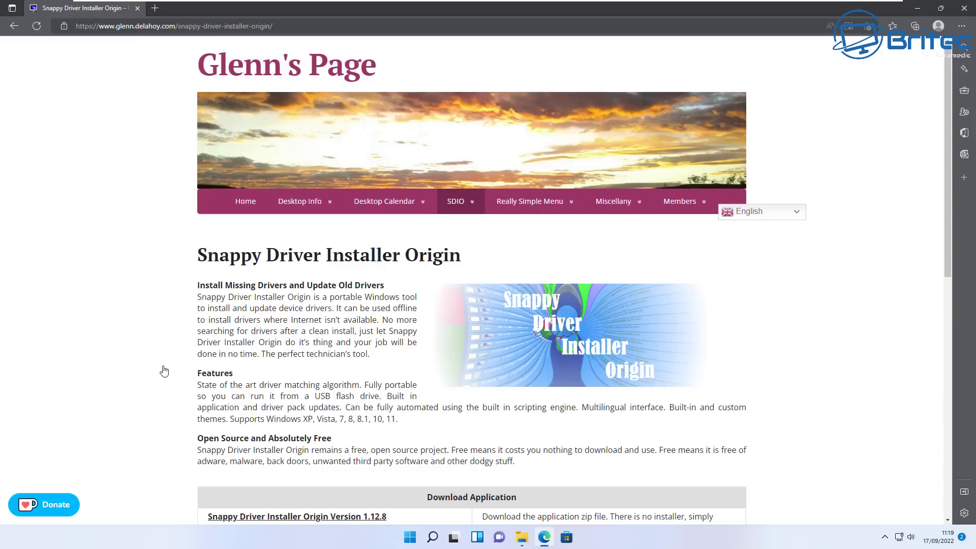
Scroll Glenn's Page to the Download Application table and download Snappy Driver Installer Origin Version 1.12.8.
scroll(274, 358, "down", 3)
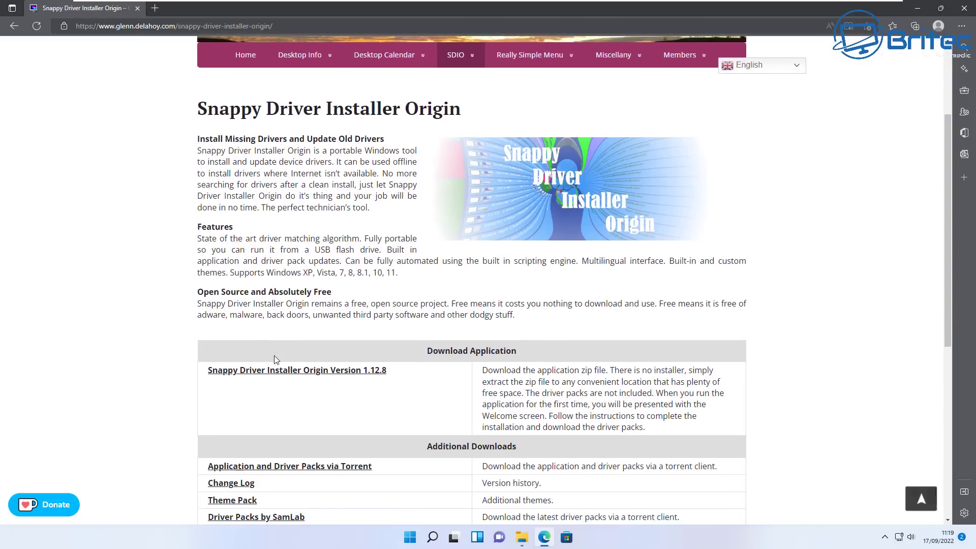
scroll(274, 358, "up", 3)
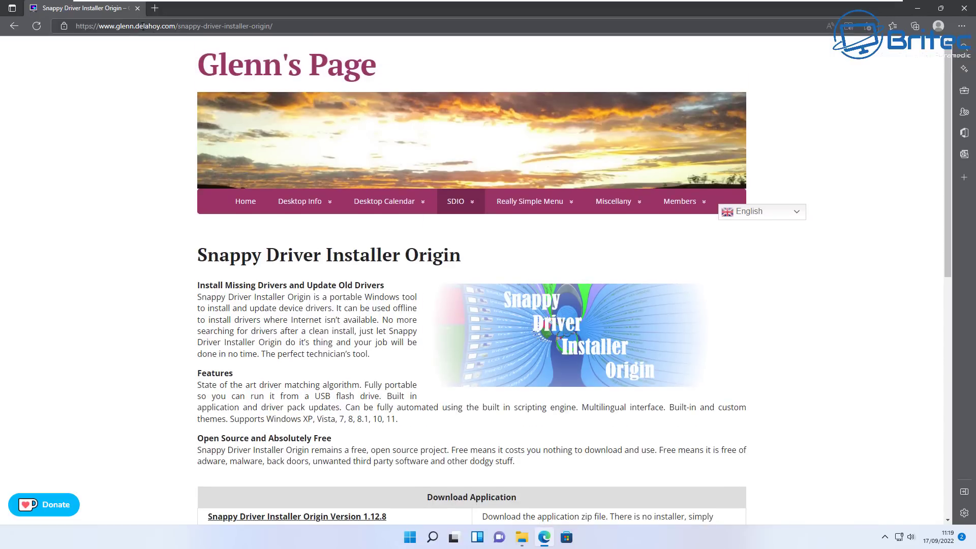
scroll(364, 382, "down", 4)
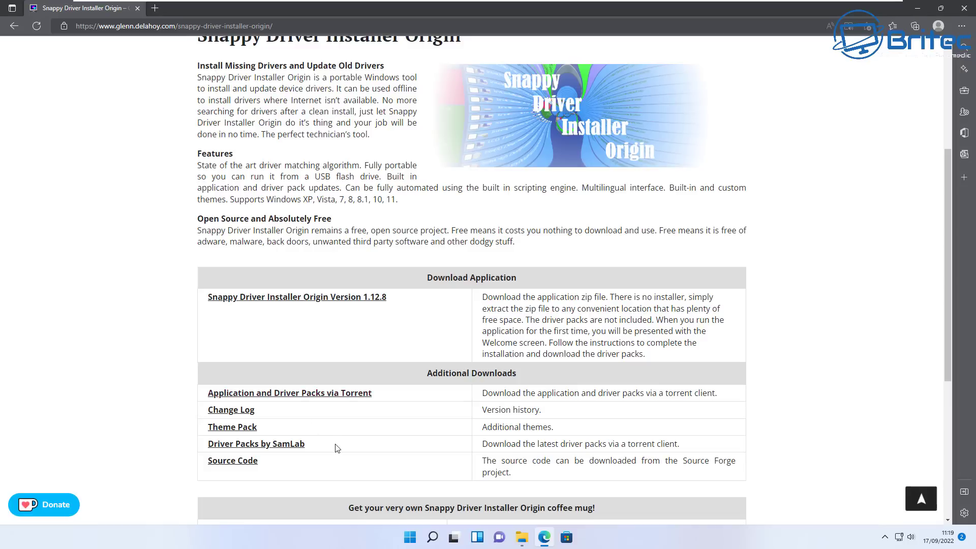
left_click(342, 303)
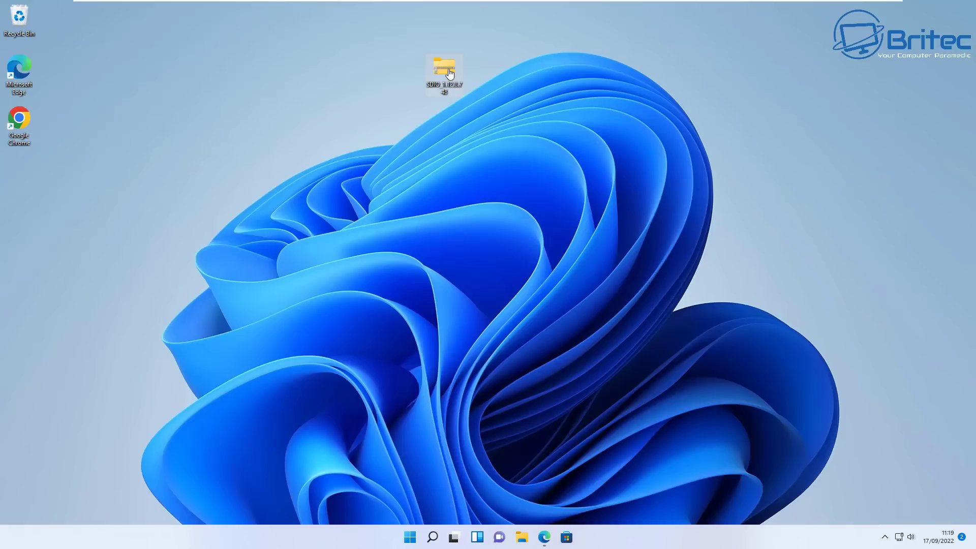
Extract all files from the SDIO zip into the suggested desktop folder.
right_click(448, 69)
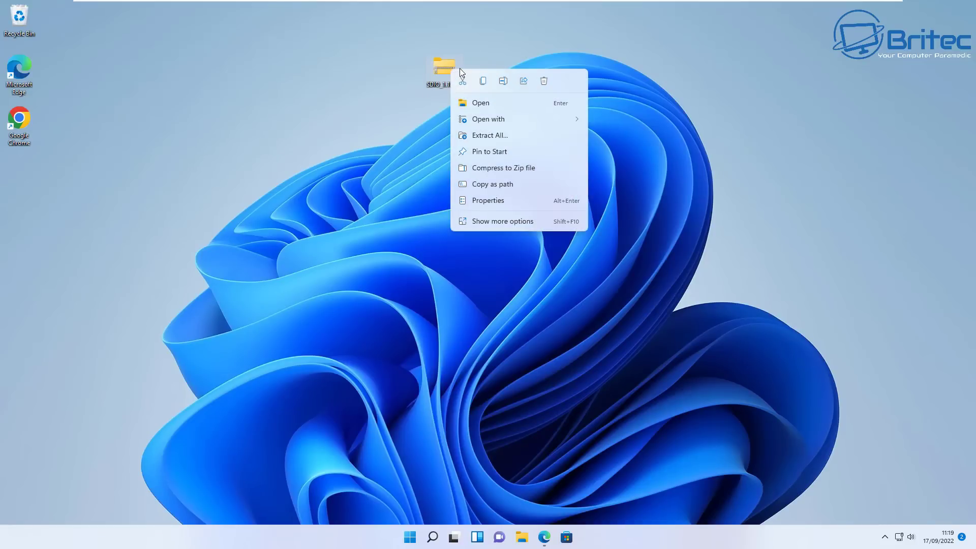
left_click(505, 134)
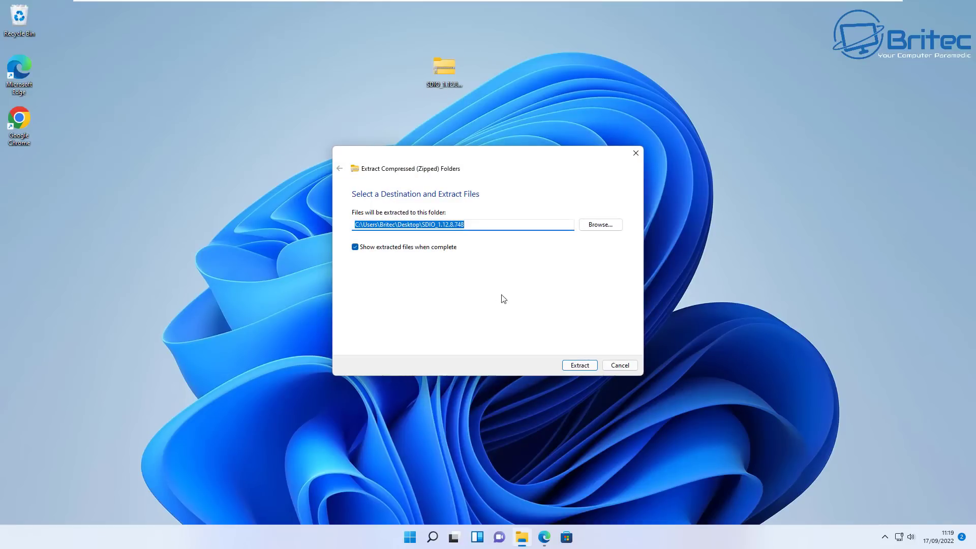
left_click(589, 367)
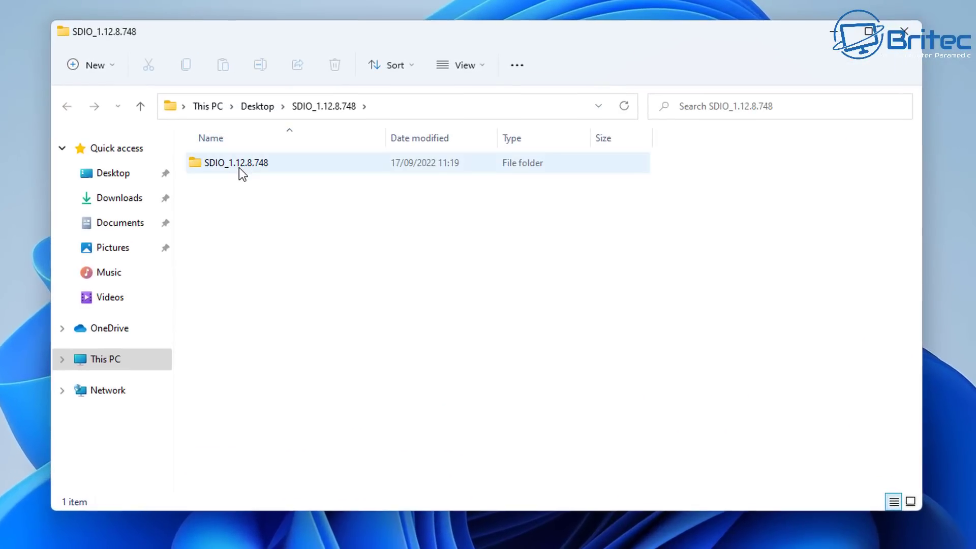
Open the SDIO_1.12.8.748 folder, browse its tools subfolders, and select the SDIO_x64_R748 application.
left_click(330, 199)
double_click(236, 166)
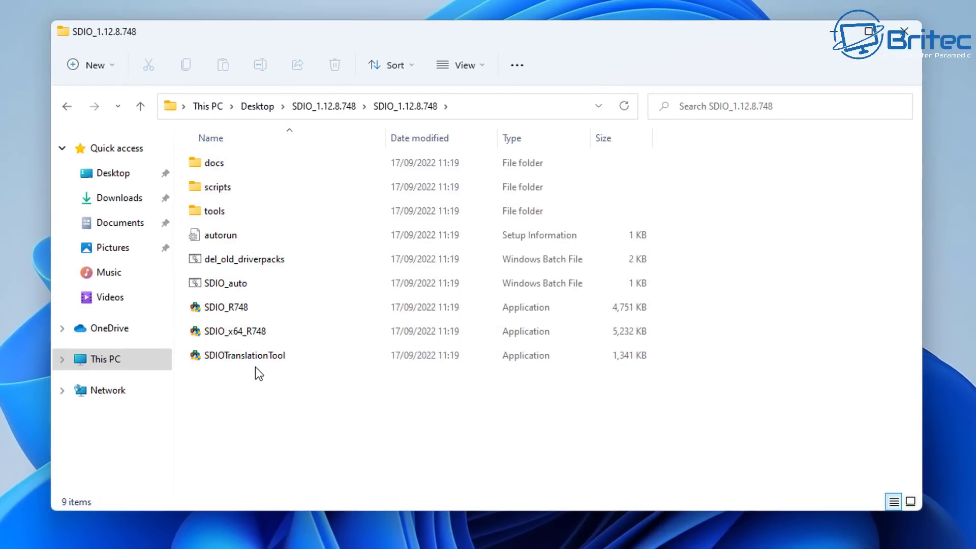
mouse_move(285, 338)
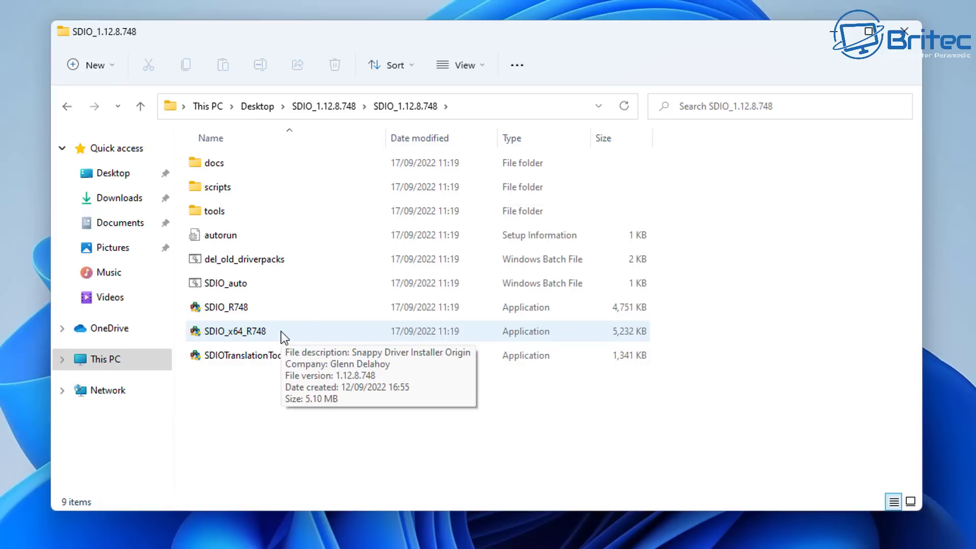
double_click(226, 214)
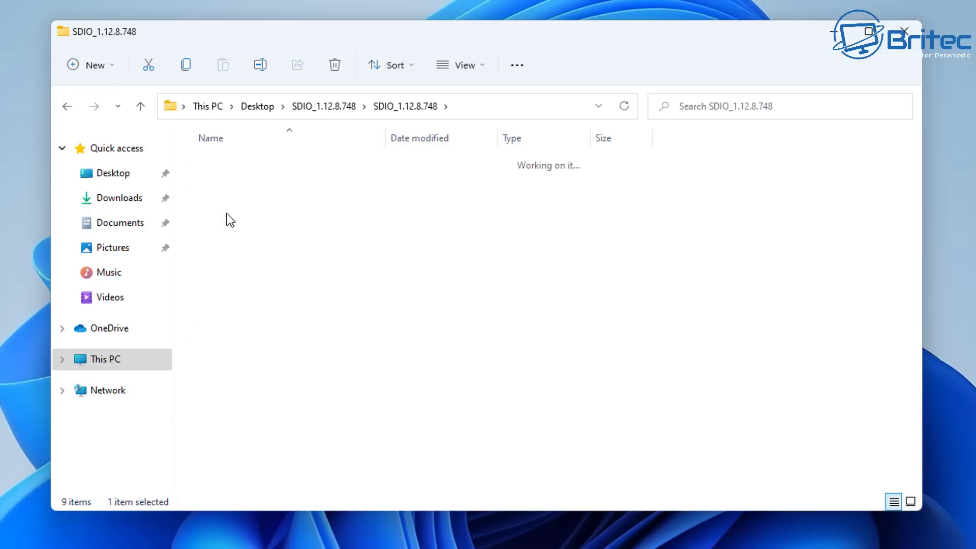
double_click(211, 162)
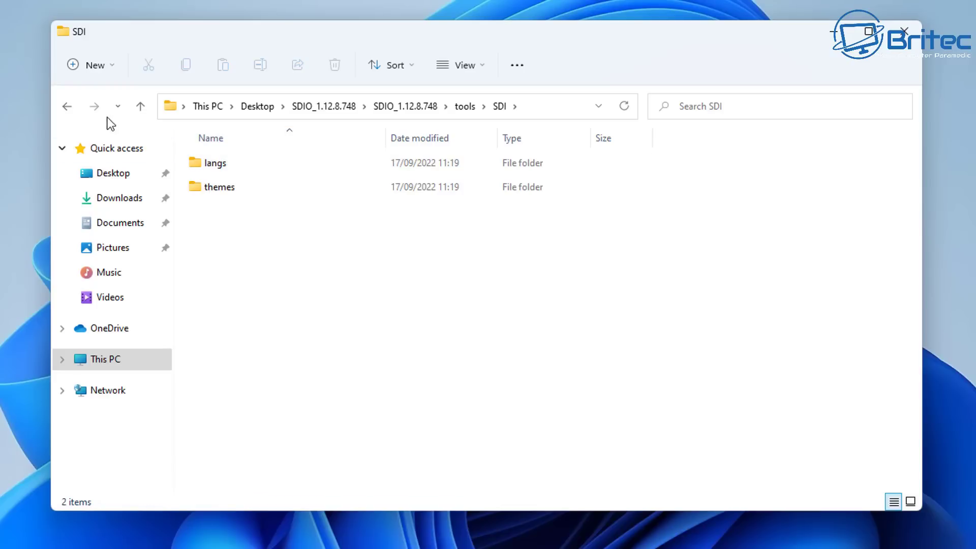
left_click(64, 107)
left_click(65, 106)
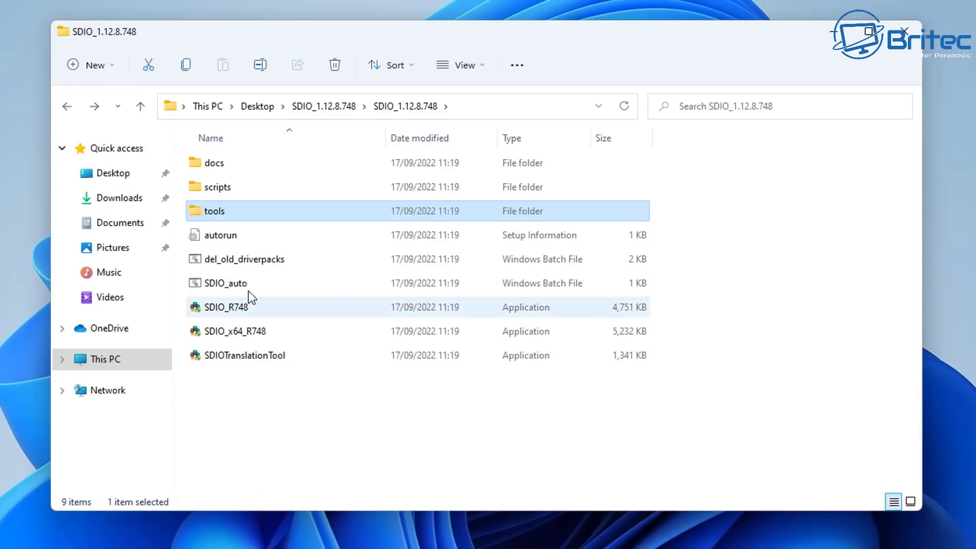
left_click(229, 331)
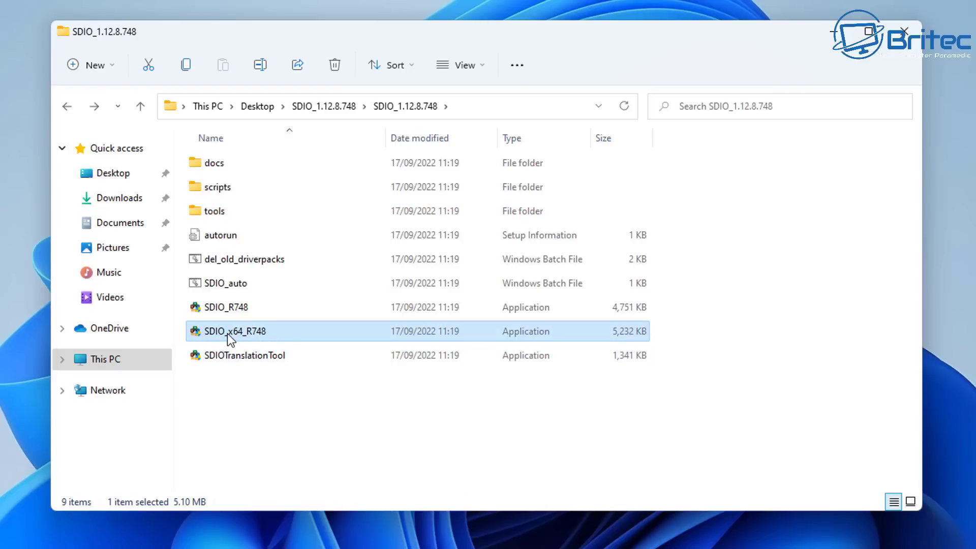
Launch SDIO_x64_R748, choose Run anyway in SmartScreen, and approve the User Account Control prompt.
double_click(282, 336)
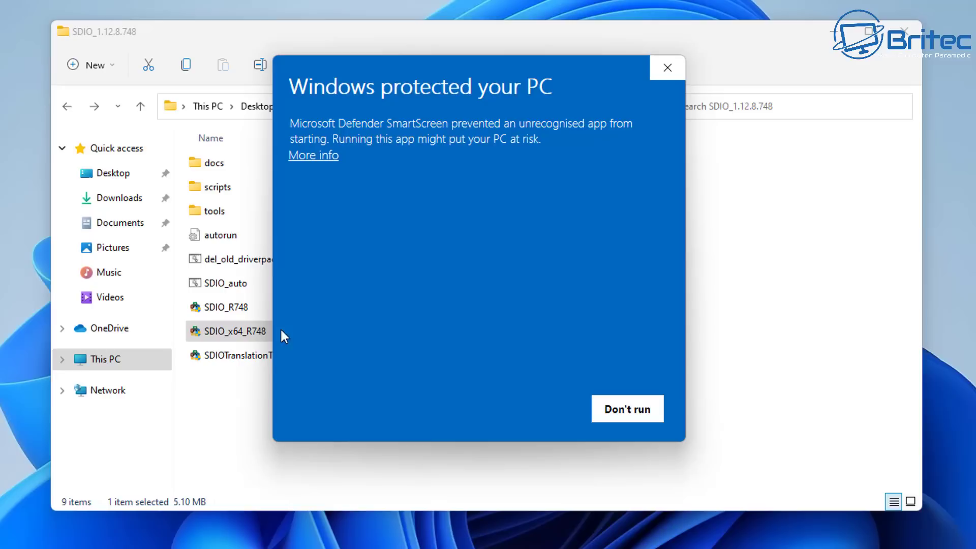
left_click(328, 159)
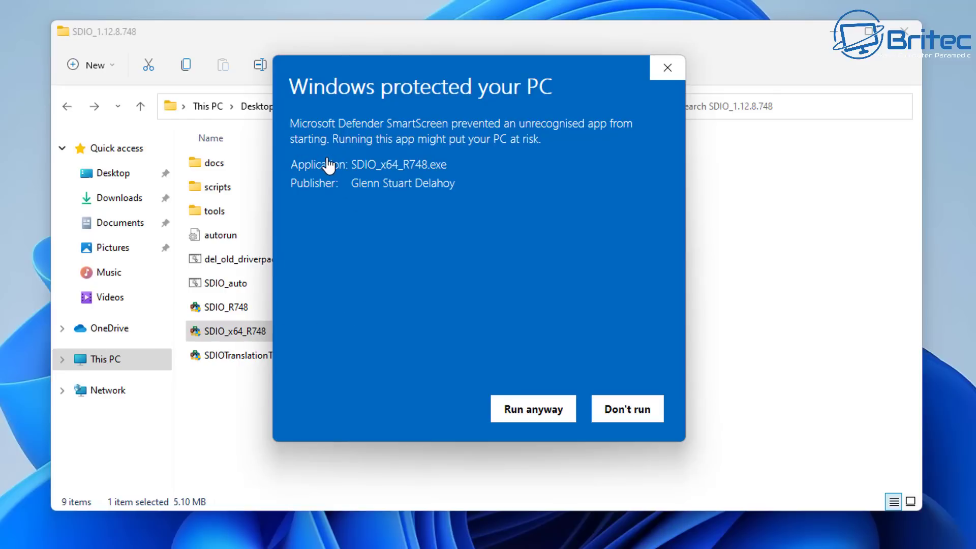
left_click(541, 409)
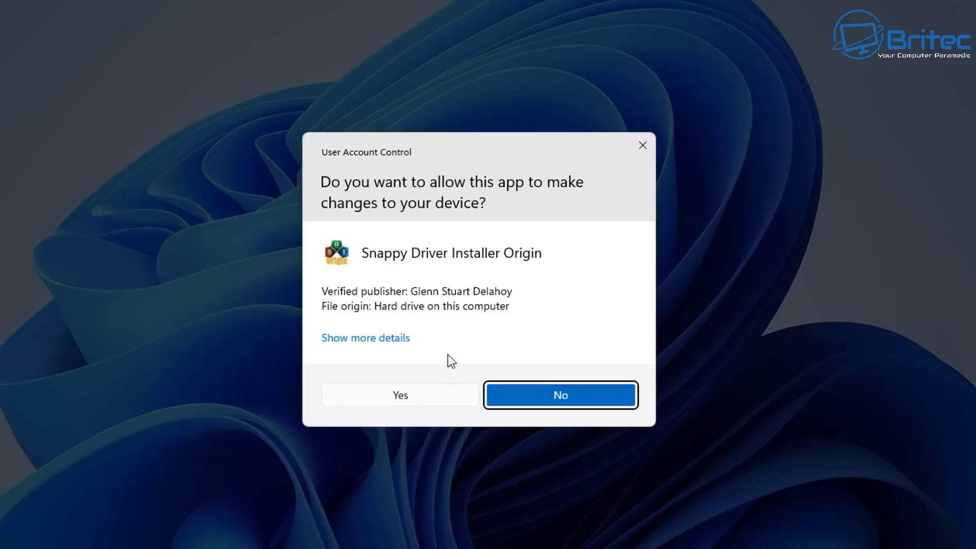
left_click(421, 390)
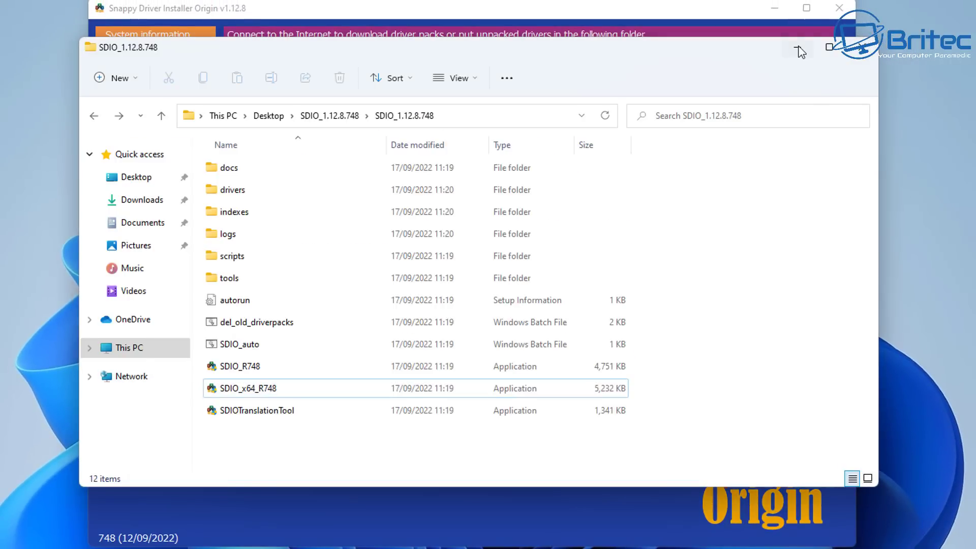
Bring Snappy forward, accept the GPL licence, and close the Windows Security firewall alert.
left_click(814, 46)
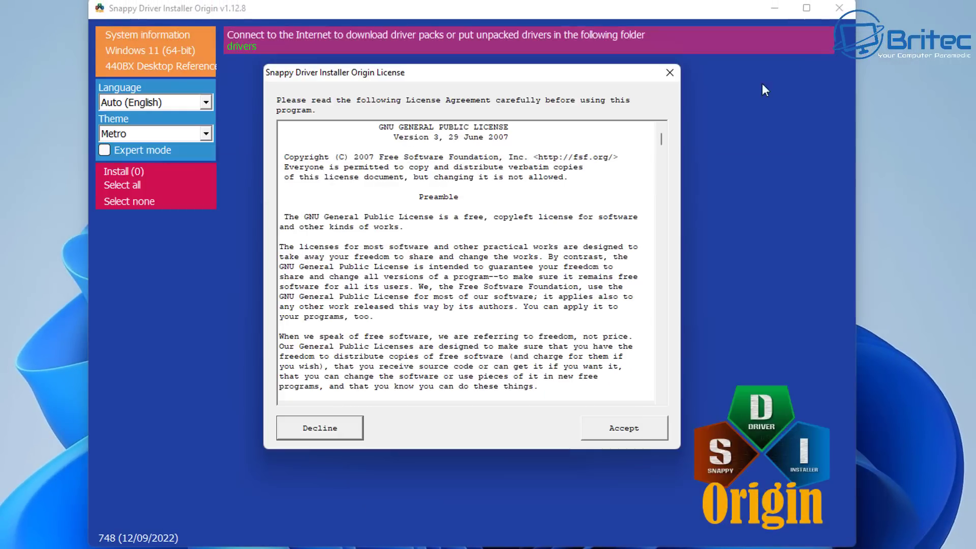
left_click(621, 425)
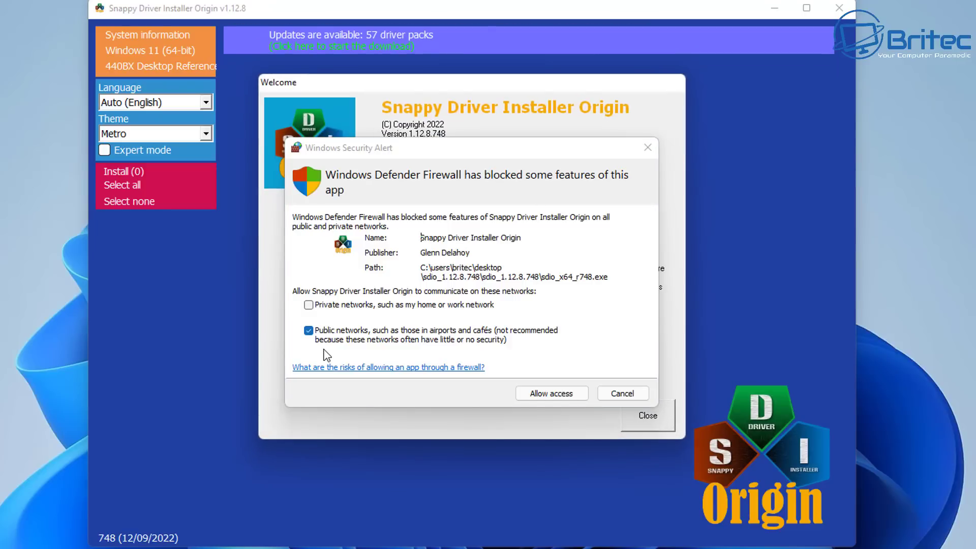
left_click(648, 148)
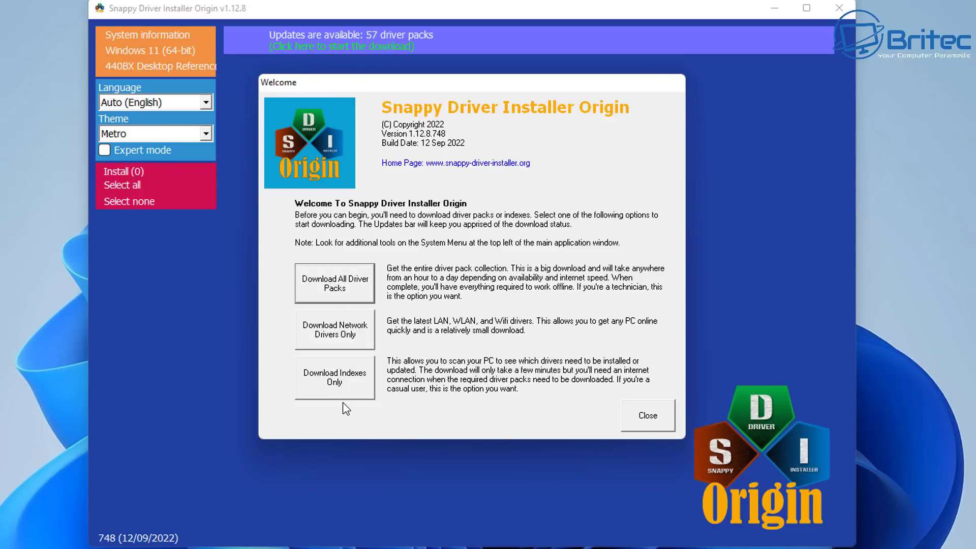
Download indexes only, turn on Expert mode, and tick the Unknown and Current driver filters.
left_click(333, 385)
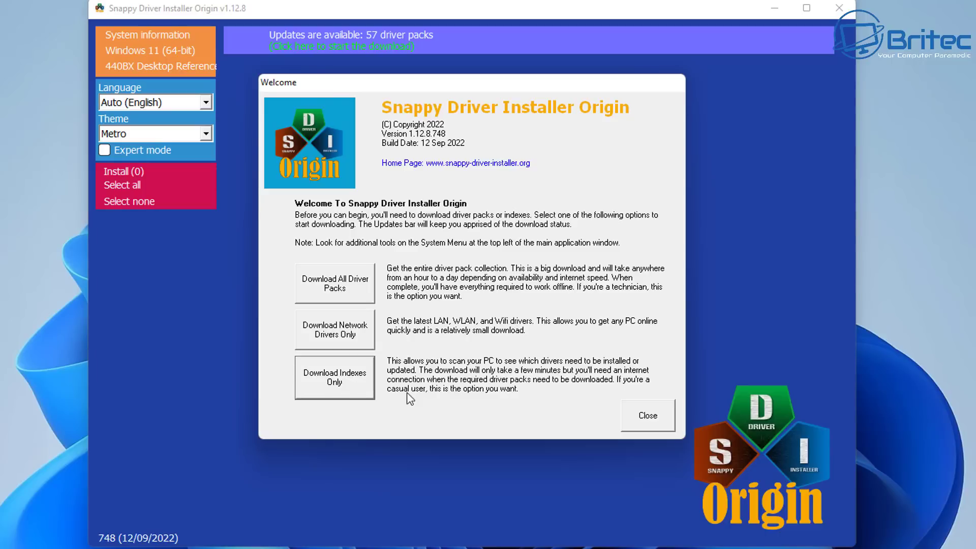
left_click(333, 385)
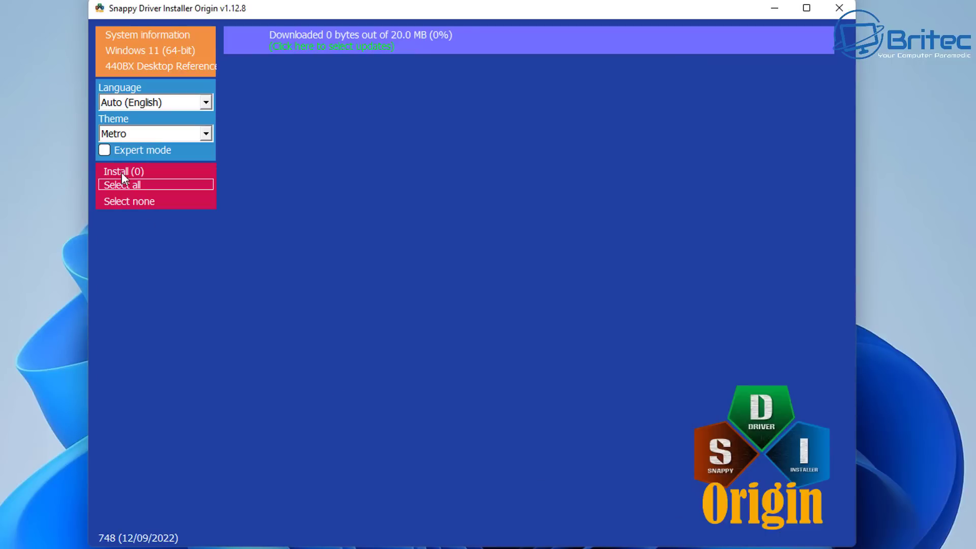
left_click(107, 150)
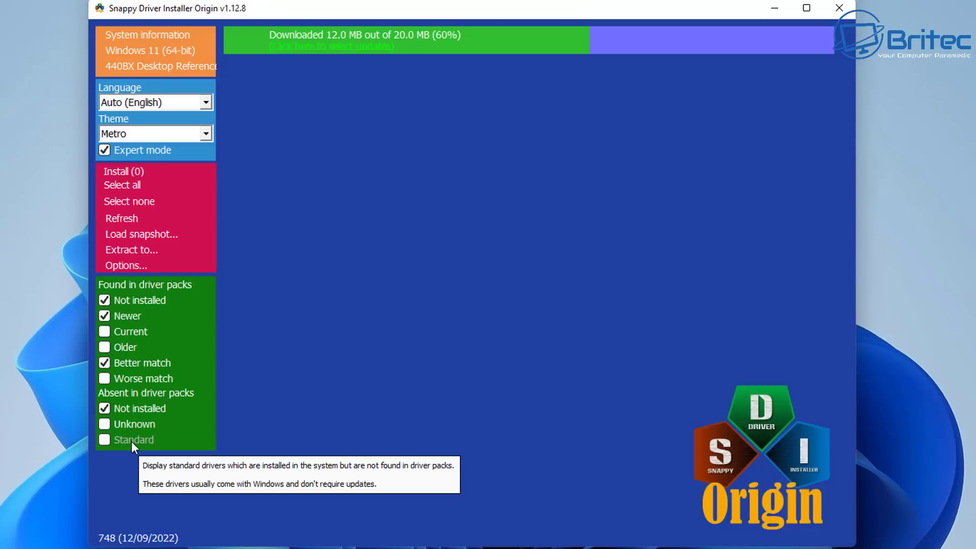
left_click(109, 423)
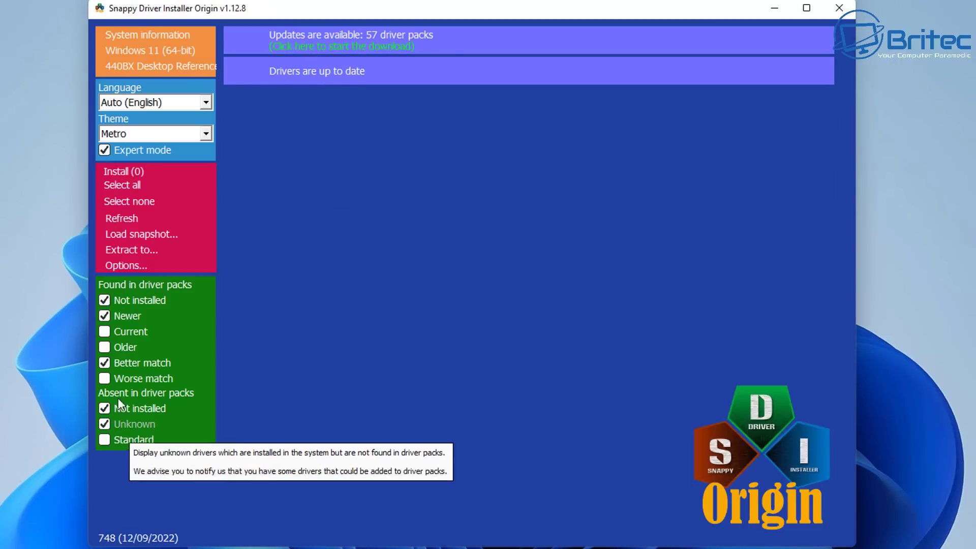
left_click(105, 331)
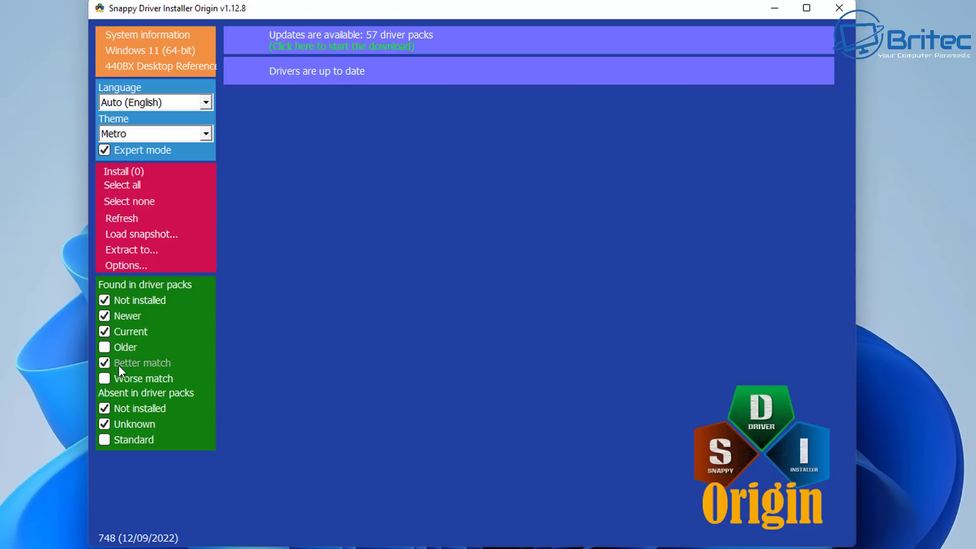